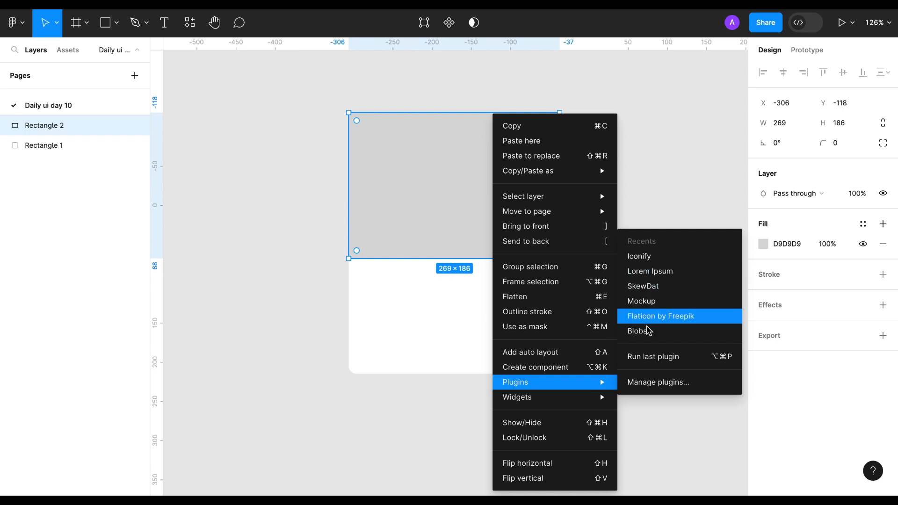
- Fill the grey rectangle with a sunset grass-field photo using the Unsplash plugin
{"action": "left_click", "coordinate": [651, 382]}
{"action": "type", "text": "unsplash"}
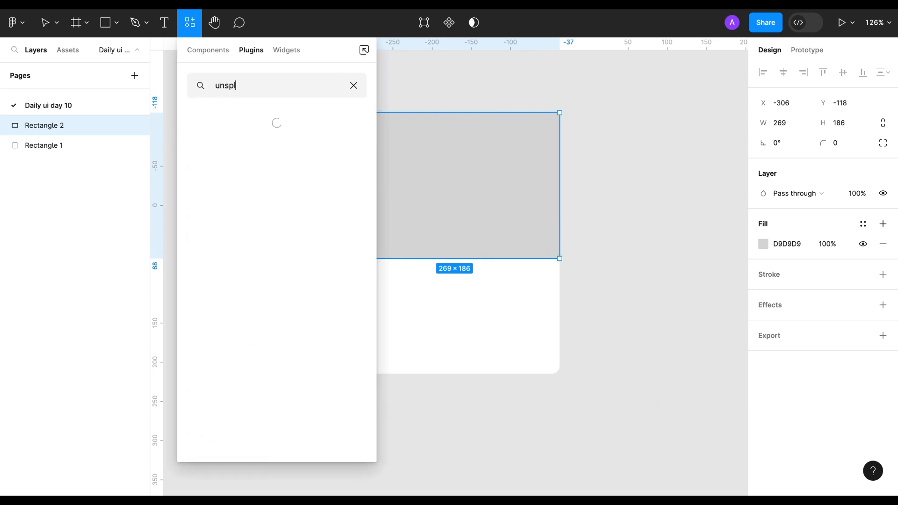
{"action": "key", "text": "Return"}
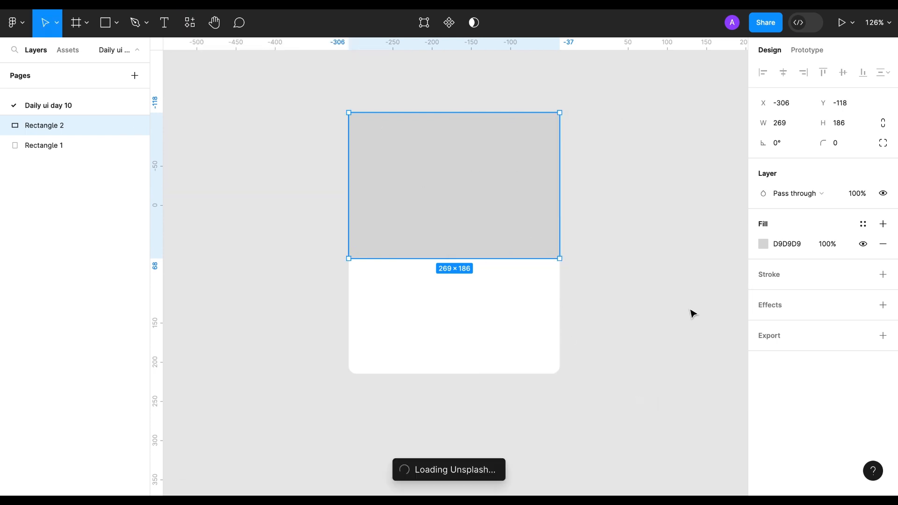
{"action": "left_click", "coordinate": [788, 240]}
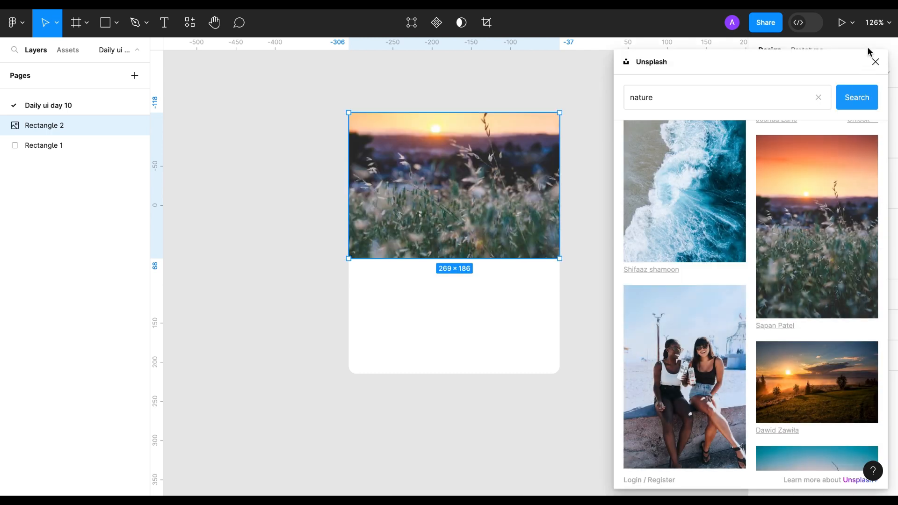
{"action": "left_click", "coordinate": [875, 61]}
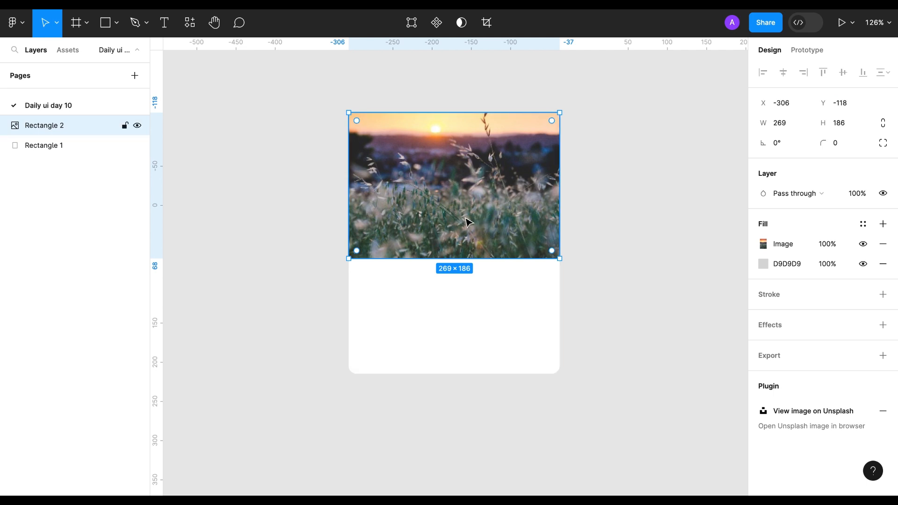
- Round the photo rectangle's corners to a radius of 10
{"action": "left_click_drag", "start_coordinate": [357, 122], "coordinate": [361, 124]}
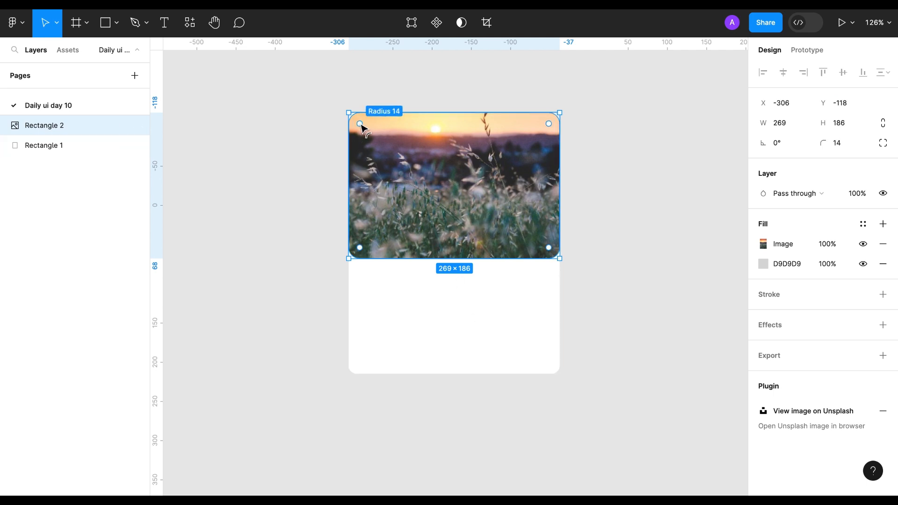
{"action": "left_click", "coordinate": [413, 321]}
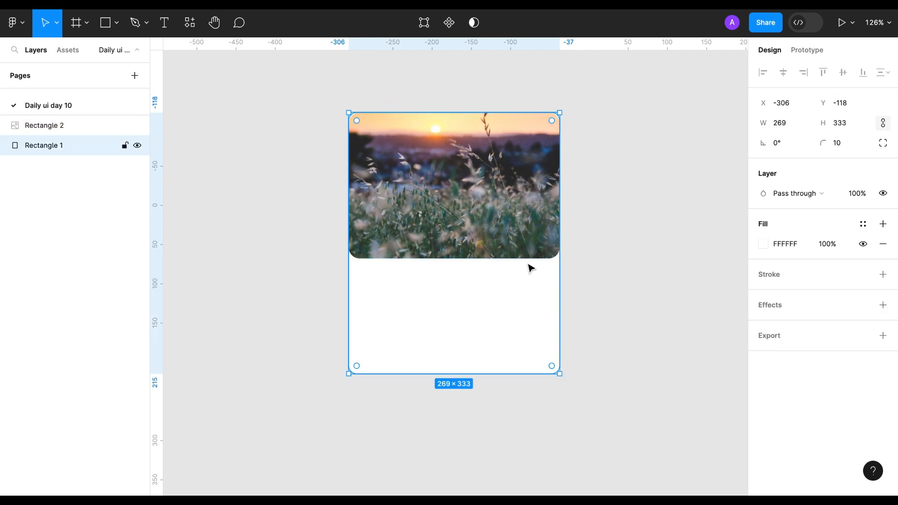
{"action": "left_click", "coordinate": [362, 129]}
{"action": "left_click", "coordinate": [837, 142]}
{"action": "type", "text": "10"}
{"action": "key", "text": "Return"}
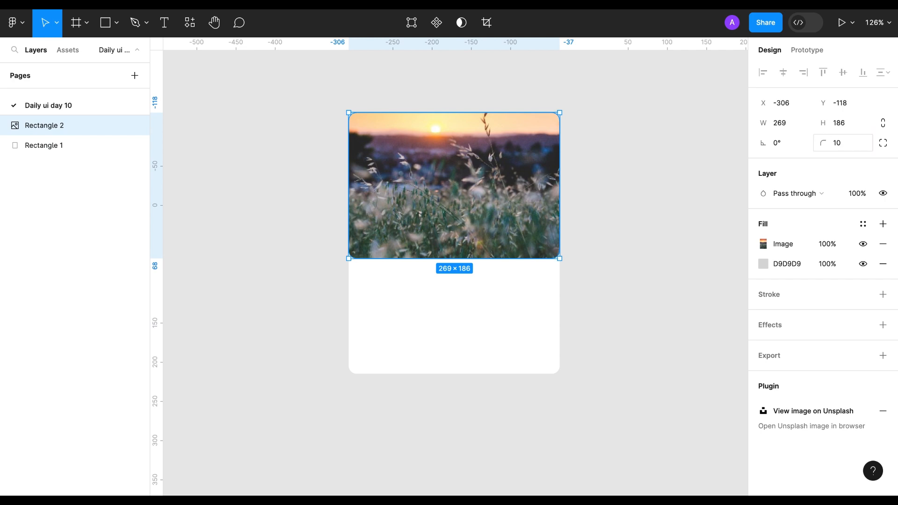
- Add the text "This is beauty of nature" on the white card area below the photo
{"action": "left_click", "coordinate": [463, 291]}
{"action": "left_click", "coordinate": [468, 238]}
{"action": "key", "text": "t"}
{"action": "left_click", "coordinate": [404, 289]}
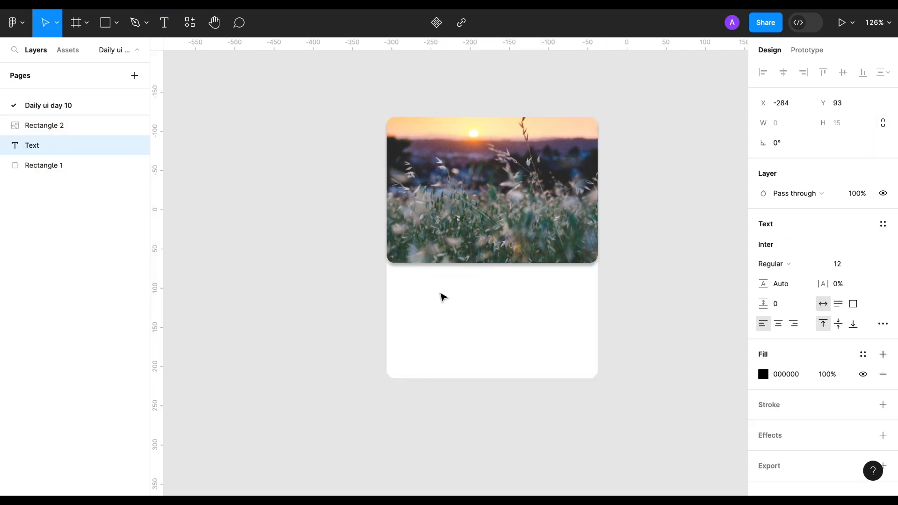
{"action": "type", "text": "This is beauty of nature"}
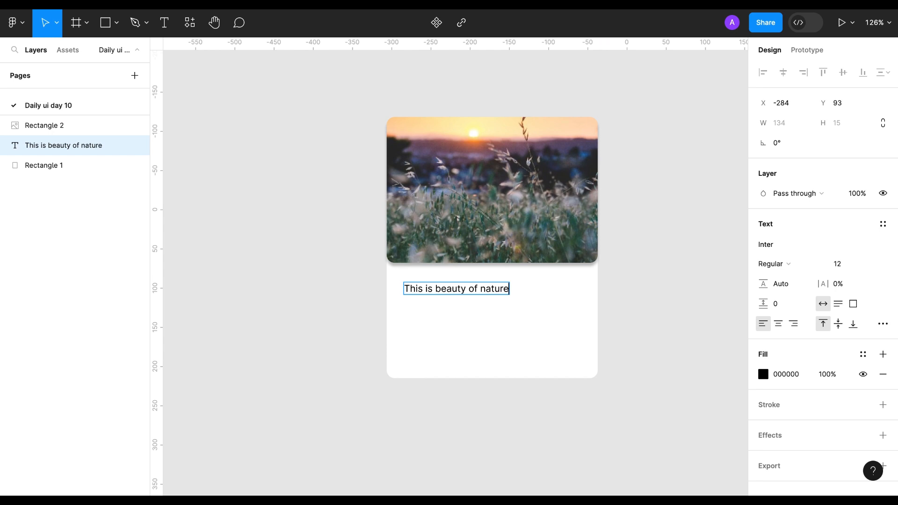
- Complete the caption as "This is beauty of nature." with a second line "Share it with your friends if you like it."
{"action": "key", "text": "Escape"}
{"action": "key", "text": "Return"}
{"action": "key", "text": "Right"}
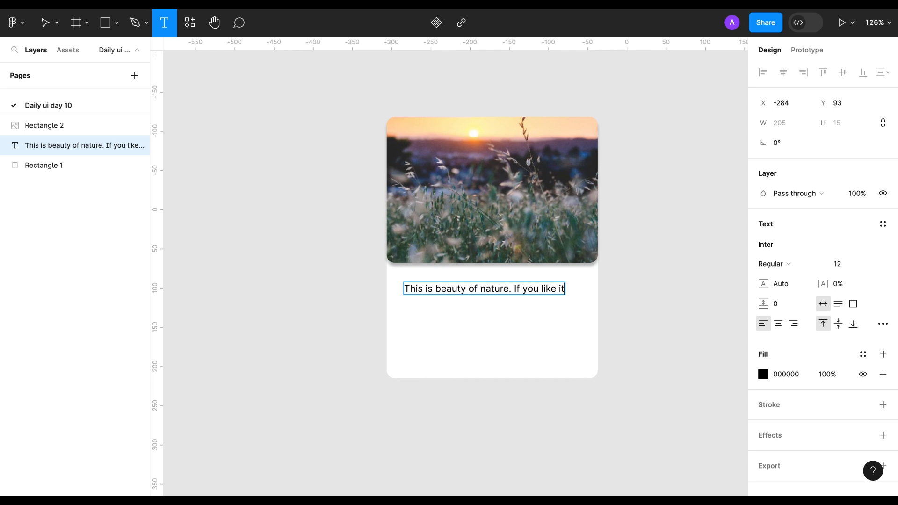
{"action": "key", "text": "ctrl+BackSpace"}
{"action": "key", "text": "ctrl+BackSpace"}
{"action": "key", "text": "ctrl+BackSpace"}
{"action": "key", "text": "ctrl+BackSpace"}
{"action": "key", "text": "ctrl+BackSpace"}
{"action": "key", "text": "Return"}
{"action": "type", "text": "S"}
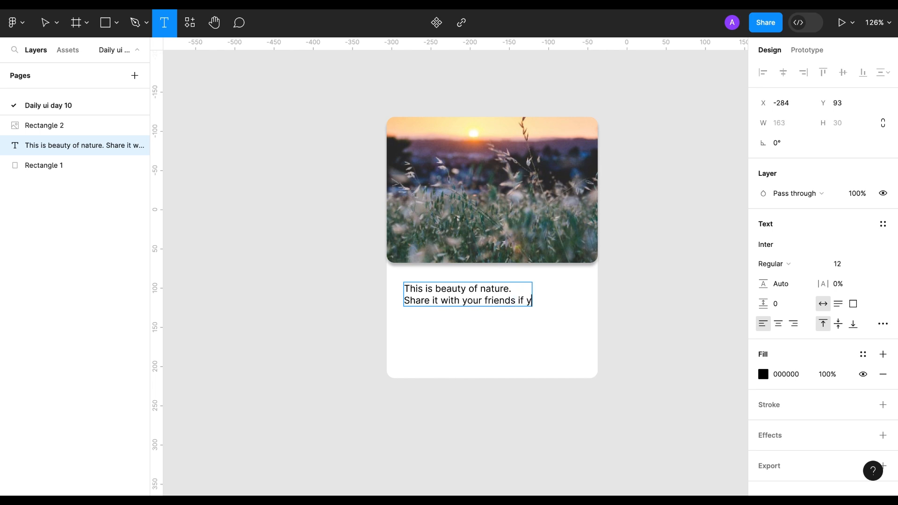
{"action": "left_click", "coordinate": [485, 432]}
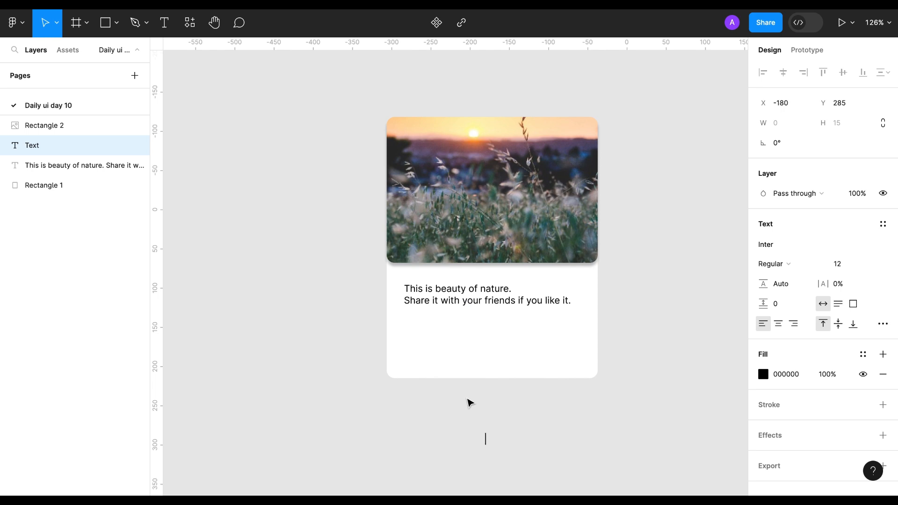
- Draw a button rectangle about 170 × 40 below the caption and centre it horizontally on the card
{"action": "type", "text": "r"}
{"action": "key", "text": "Escape"}
{"action": "key", "text": "r"}
{"action": "left_click_drag", "start_coordinate": [423, 334], "coordinate": [558, 366]}
{"action": "left_click_drag", "start_coordinate": [501, 359], "coordinate": [505, 359]}
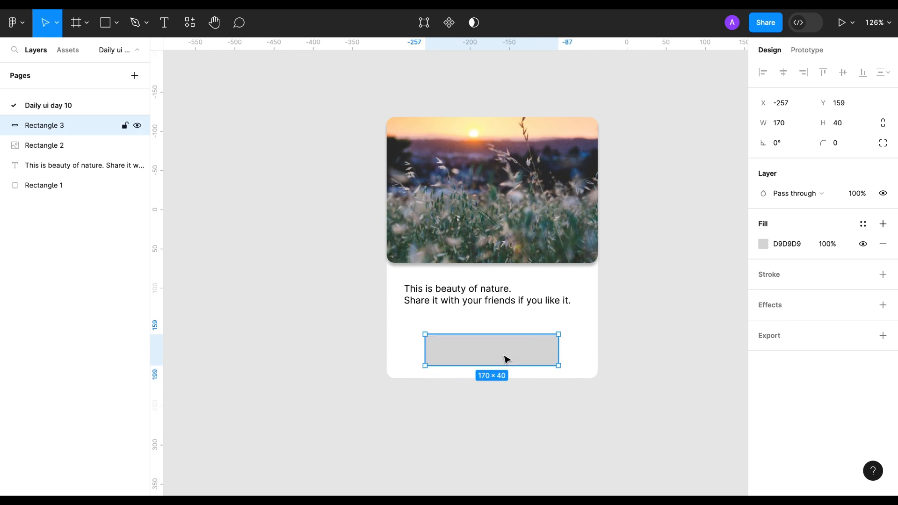
- Try corner radii of 10 and 20 on the grey button rectangle
{"action": "left_click", "coordinate": [833, 143]}
{"action": "type", "text": "10"}
{"action": "key", "text": "Return"}
{"action": "left_click", "coordinate": [840, 149]}
{"action": "type", "text": "20"}
{"action": "key", "text": "Return"}
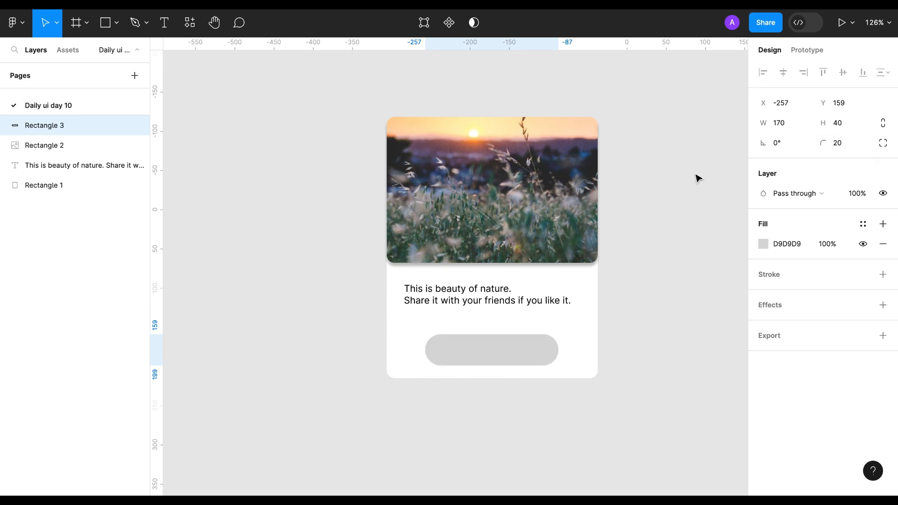
- Set the grey button rectangle's corner radius to 100
{"action": "double_click", "coordinate": [502, 354]}
{"action": "left_click", "coordinate": [778, 163]}
{"action": "type", "text": "100"}
{"action": "key", "text": "Return"}
{"action": "key", "text": "Escape"}
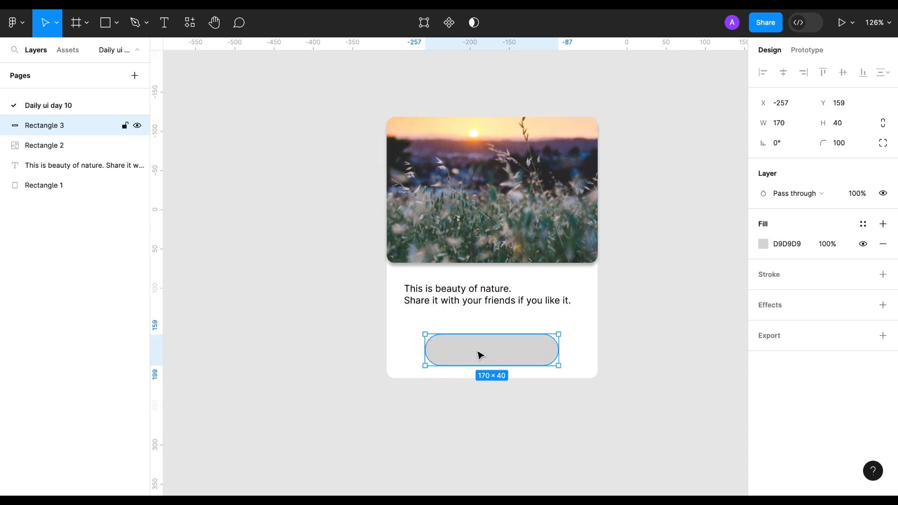
- Add the text label "Share" and place it in the middle of the button
{"action": "key", "text": "t"}
{"action": "left_click", "coordinate": [466, 354]}
{"action": "type", "text": "Shar"}
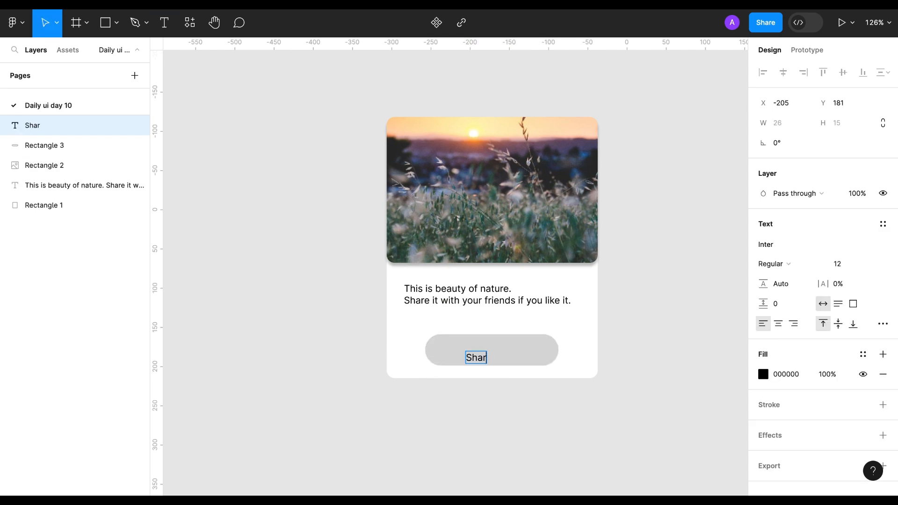
{"action": "type", "text": "e"}
{"action": "key", "text": "Escape"}
{"action": "left_click_drag", "start_coordinate": [479, 360], "coordinate": [492, 354]}
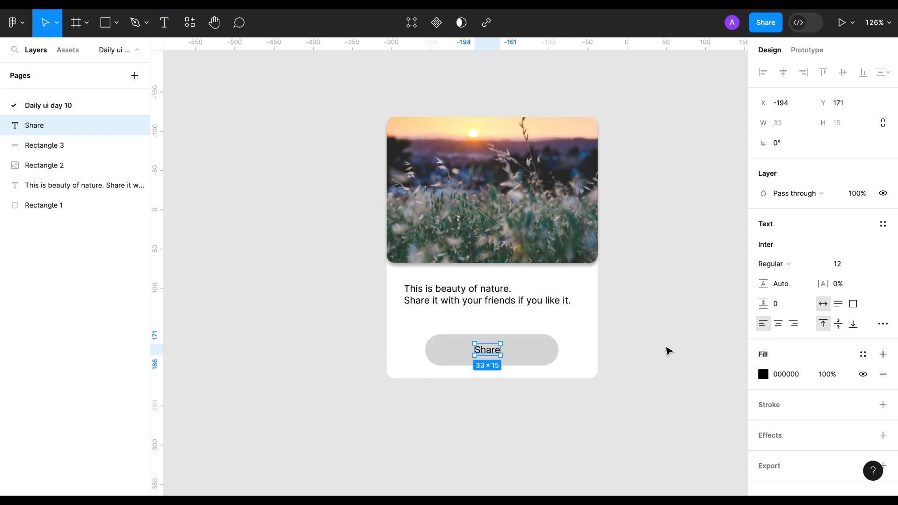
- Give the Share label a bolder font weight and set its font size to 18
{"action": "left_click", "coordinate": [773, 264]}
{"action": "left_click", "coordinate": [777, 293]}
{"action": "left_click", "coordinate": [837, 264]}
{"action": "type", "text": "18"}
{"action": "key", "text": "Return"}
- Fill the button rectangle with green 81C80E and set the fill opacity to 50%
{"action": "left_click", "coordinate": [444, 353]}
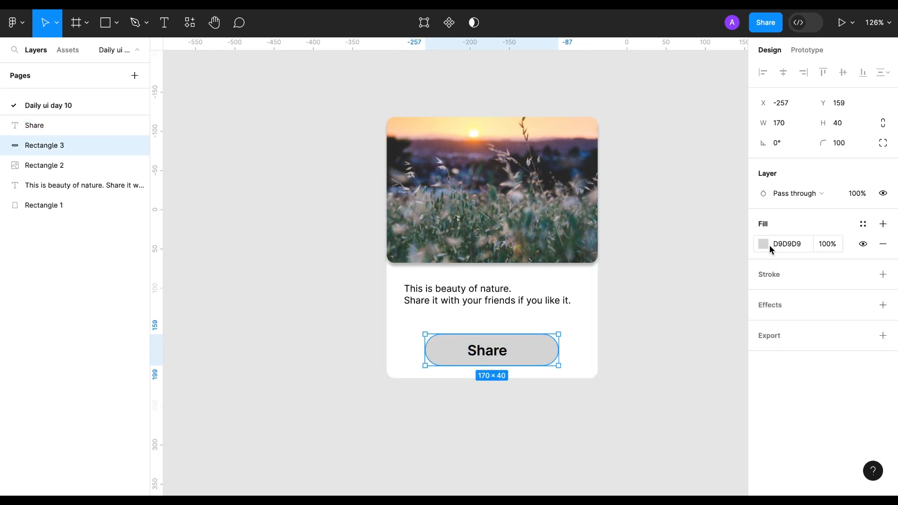
{"action": "left_click", "coordinate": [763, 244]}
{"action": "left_click_drag", "start_coordinate": [641, 337], "coordinate": [662, 337]}
{"action": "left_click_drag", "start_coordinate": [651, 195], "coordinate": [737, 206]}
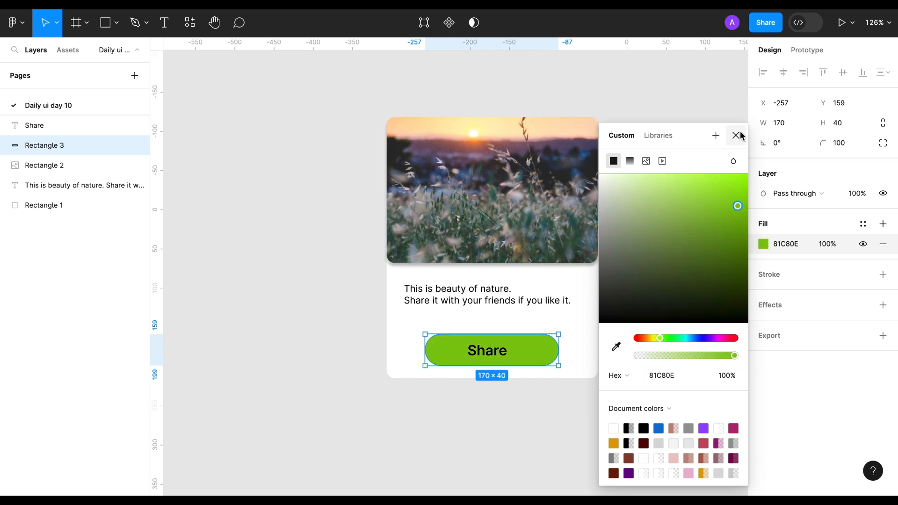
{"action": "left_click", "coordinate": [736, 137]}
{"action": "left_click", "coordinate": [826, 246]}
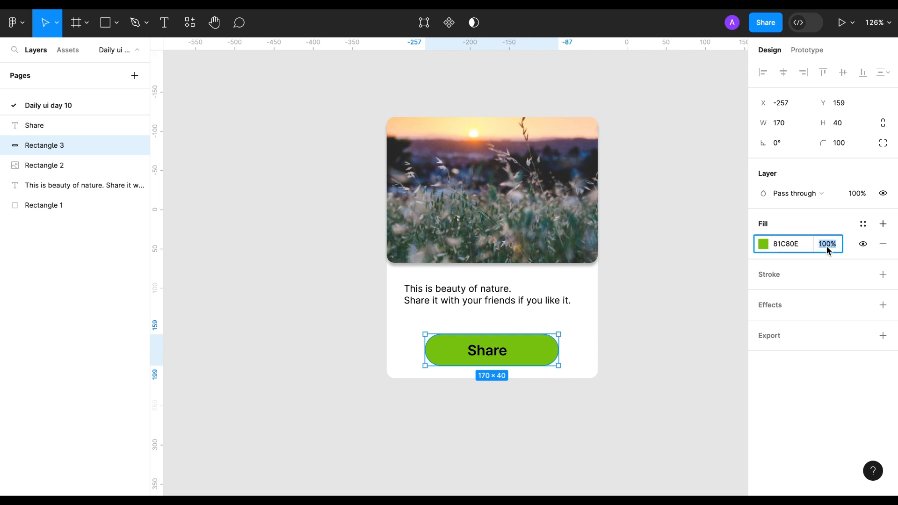
{"action": "type", "text": "50"}
{"action": "key", "text": "Return"}
- Add a drop shadow to the button, with its colour C0E386 sampled from the button's green
{"action": "left_click", "coordinate": [883, 305]}
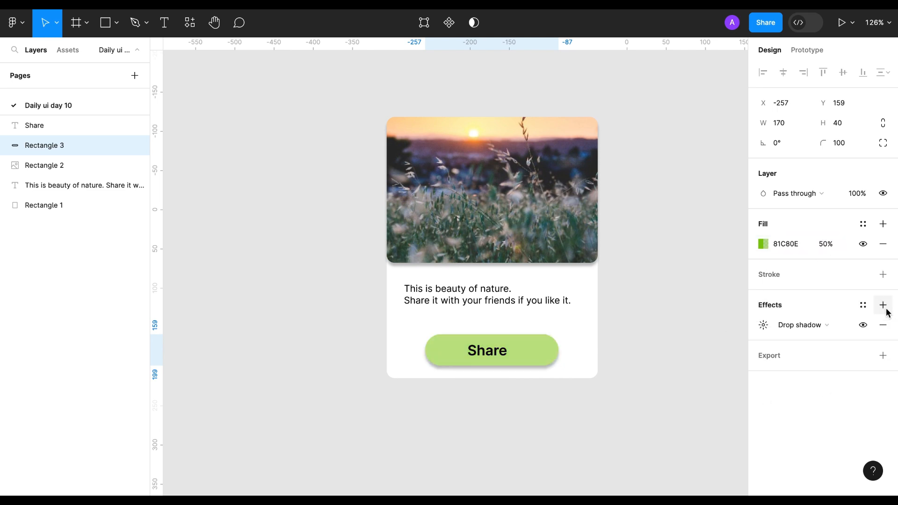
{"action": "left_click", "coordinate": [763, 325]}
{"action": "left_click", "coordinate": [613, 396]}
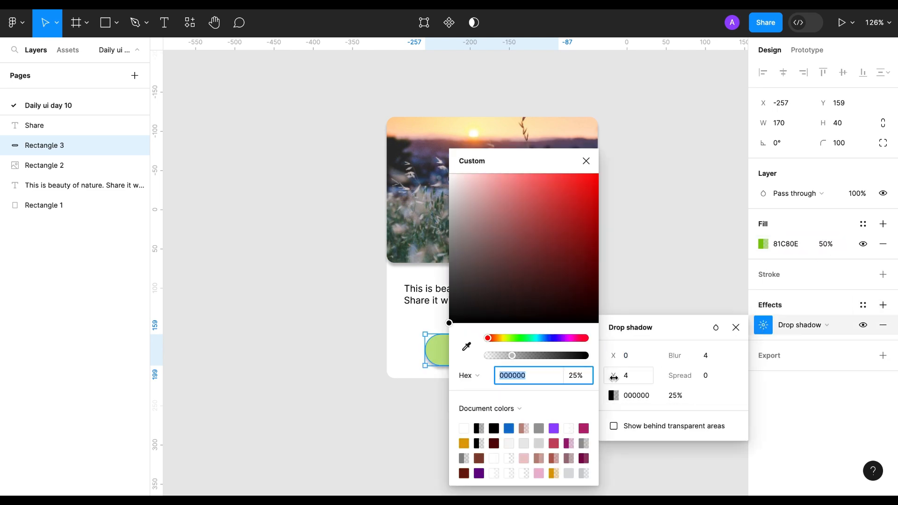
{"action": "left_click", "coordinate": [467, 346]}
{"action": "left_click", "coordinate": [444, 349]}
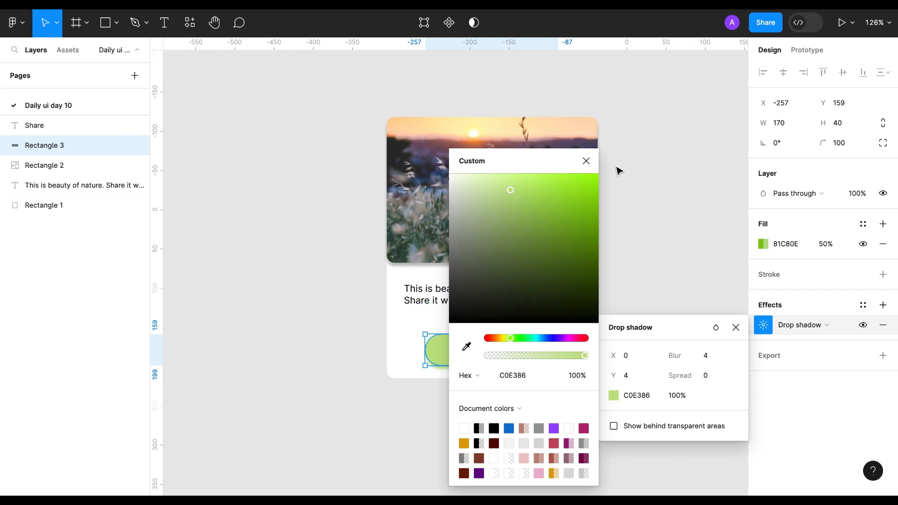
{"action": "left_click", "coordinate": [586, 161]}
- Set the button's drop shadow blur to 20 and its opacity to 80%
{"action": "left_click", "coordinate": [706, 356]}
{"action": "type", "text": "20"}
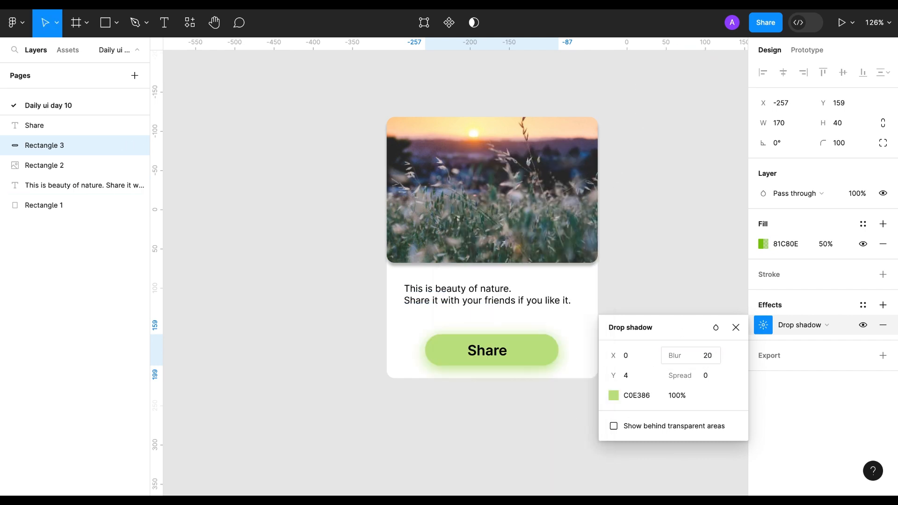
{"action": "key", "text": "Return"}
{"action": "left_click", "coordinate": [676, 397]}
{"action": "type", "text": "80"}
{"action": "key", "text": "Return"}
{"action": "left_click", "coordinate": [676, 399]}
{"action": "left_click", "coordinate": [735, 327]}
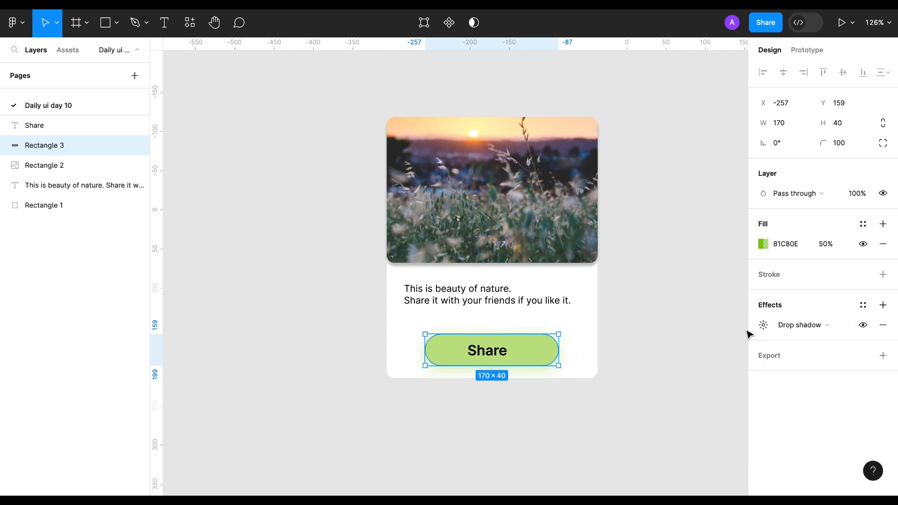
- Add an inner shadow to the button and set its colour to dark grey 393939
{"action": "left_click", "coordinate": [883, 308]}
{"action": "left_click", "coordinate": [801, 324]}
{"action": "left_click", "coordinate": [797, 310]}
{"action": "left_click", "coordinate": [763, 325]}
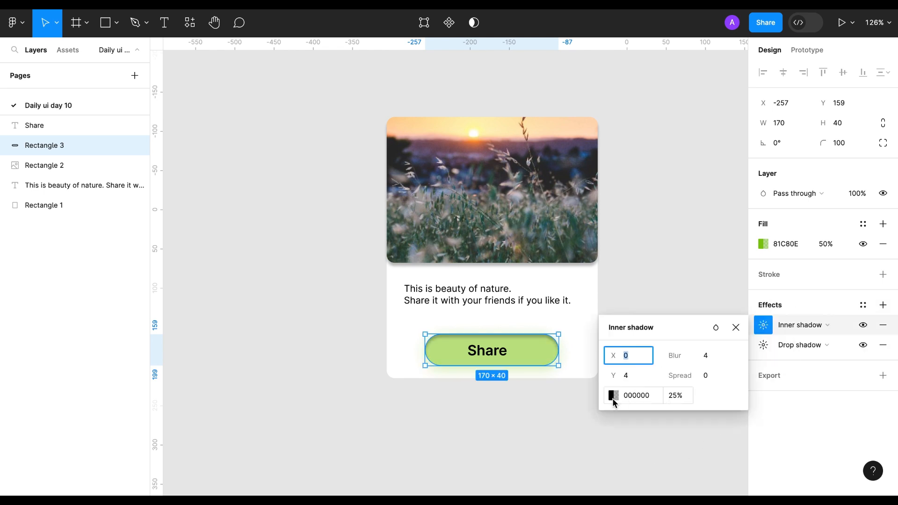
{"action": "left_click", "coordinate": [612, 395]}
{"action": "left_click_drag", "start_coordinate": [449, 322], "coordinate": [449, 294]}
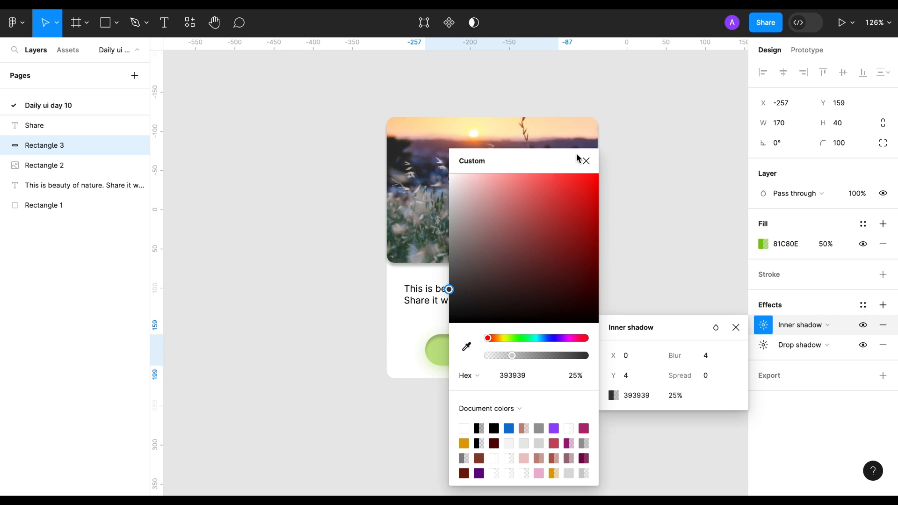
{"action": "left_click", "coordinate": [586, 160]}
{"action": "left_click", "coordinate": [453, 477]}
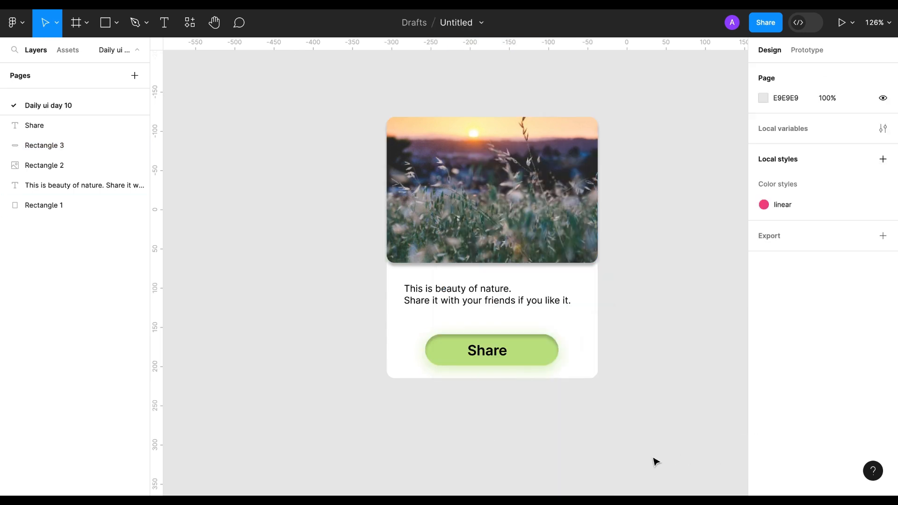
- Add a second inner shadow to the button and set its Y offset to -4
{"action": "left_click", "coordinate": [545, 360]}
{"action": "left_click", "coordinate": [882, 305]}
{"action": "left_click", "coordinate": [805, 326]}
{"action": "left_click", "coordinate": [809, 310]}
{"action": "left_click", "coordinate": [761, 346]}
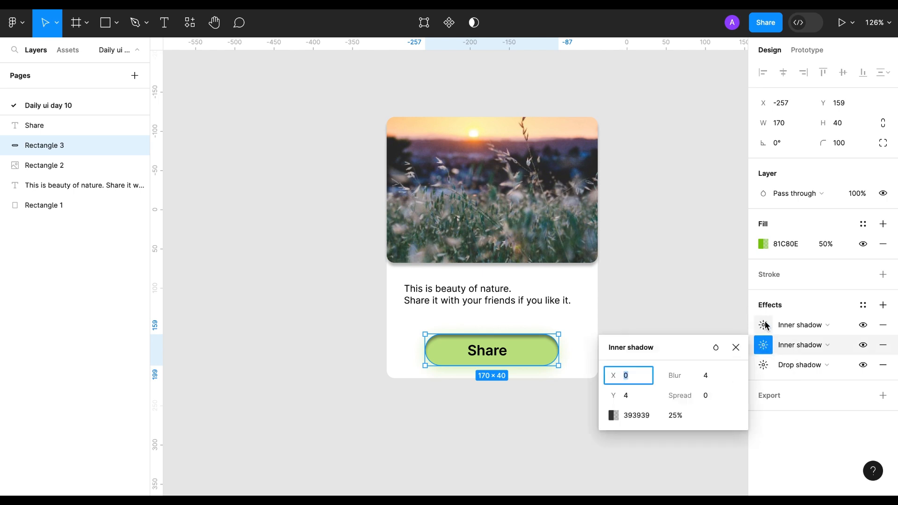
{"action": "left_click", "coordinate": [763, 325]}
{"action": "left_click", "coordinate": [625, 375]}
{"action": "type", "text": "-4"}
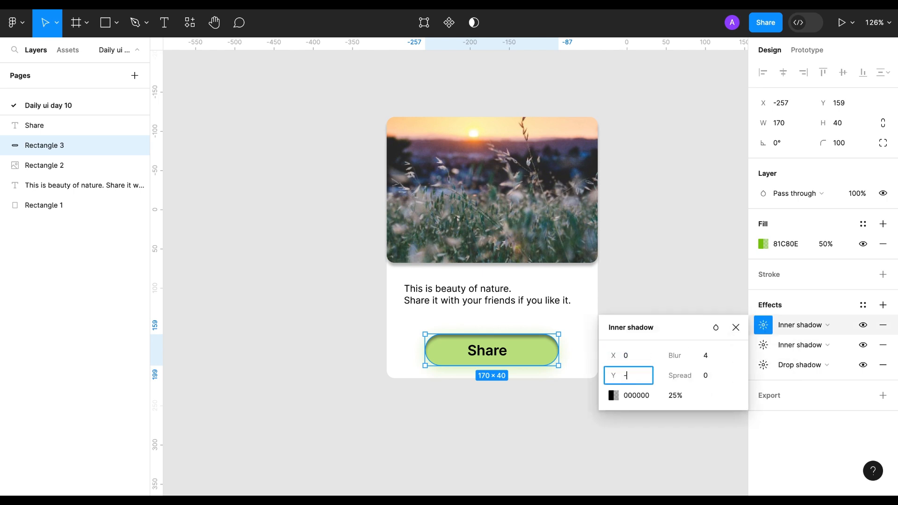
- Lighten the second inner shadow's colour from black to a mid grey
{"action": "left_click", "coordinate": [613, 395]}
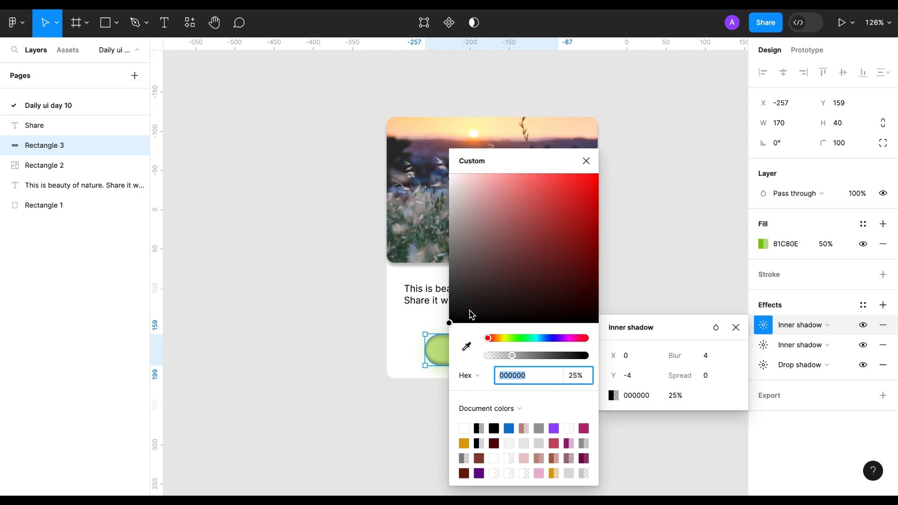
{"action": "left_click_drag", "start_coordinate": [450, 324], "coordinate": [452, 253]}
{"action": "left_click", "coordinate": [585, 161]}
{"action": "left_click", "coordinate": [634, 467]}
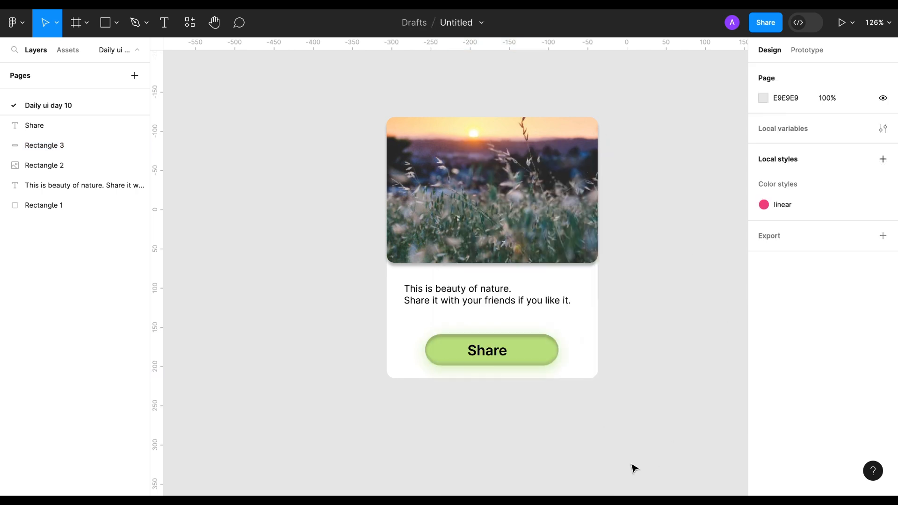
- Open the Iconify plugin and import the blue Twitter bird icon "logos:twitter"
{"action": "left_click", "coordinate": [403, 375]}
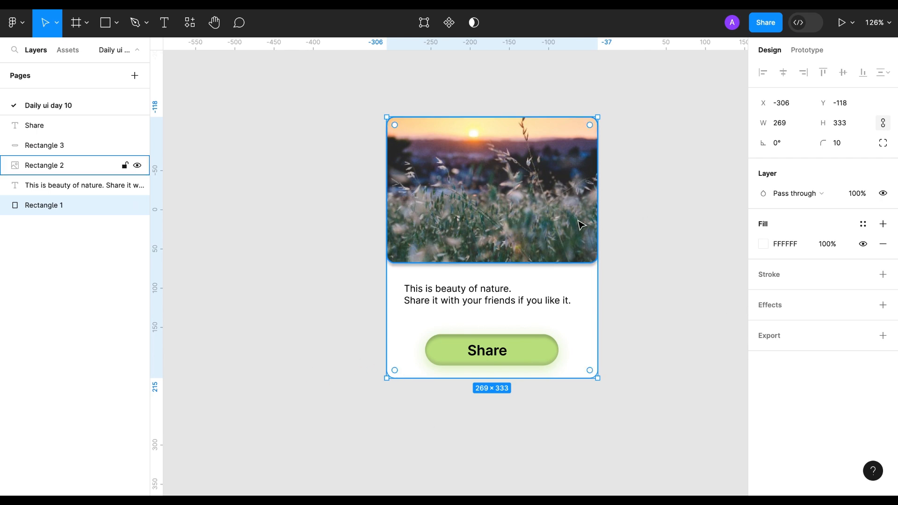
{"action": "key", "text": "shift+i"}
{"action": "type", "text": "ic"}
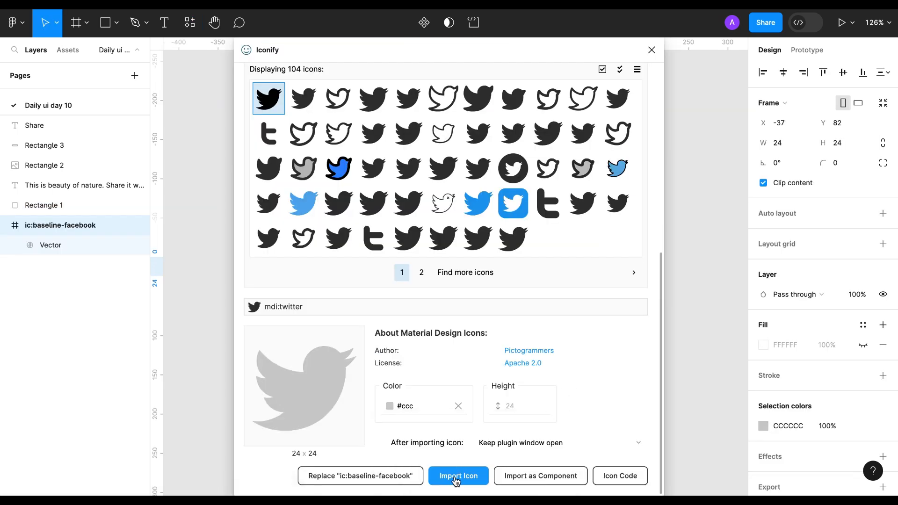
{"action": "left_click", "coordinate": [303, 203]}
{"action": "left_click", "coordinate": [456, 476]}
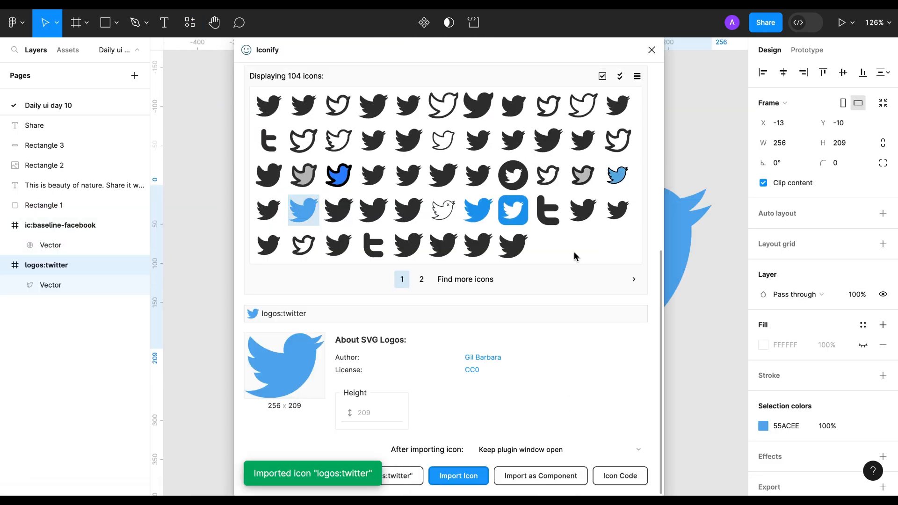
- Search Iconify for "instagram" and import the full-colour icon "skill-icons:instagram"
{"action": "scroll", "coordinate": [363, 107], "scroll_direction": "up", "scroll_amount": 5}
{"action": "scroll", "coordinate": [362, 107], "scroll_direction": "up", "scroll_amount": 2}
{"action": "left_click", "coordinate": [288, 158]}
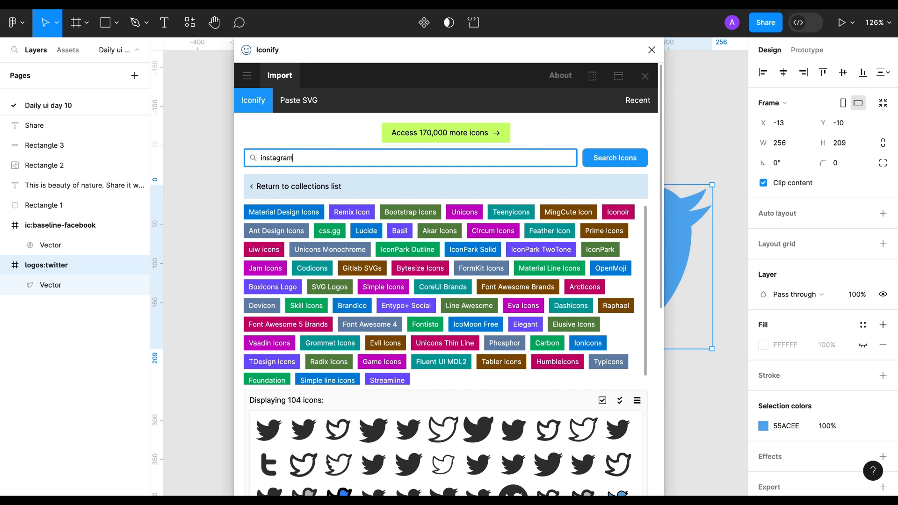
{"action": "key", "text": "Return"}
{"action": "scroll", "coordinate": [414, 360], "scroll_direction": "down", "scroll_amount": 6}
{"action": "left_click", "coordinate": [269, 210]}
{"action": "left_click", "coordinate": [458, 476]}
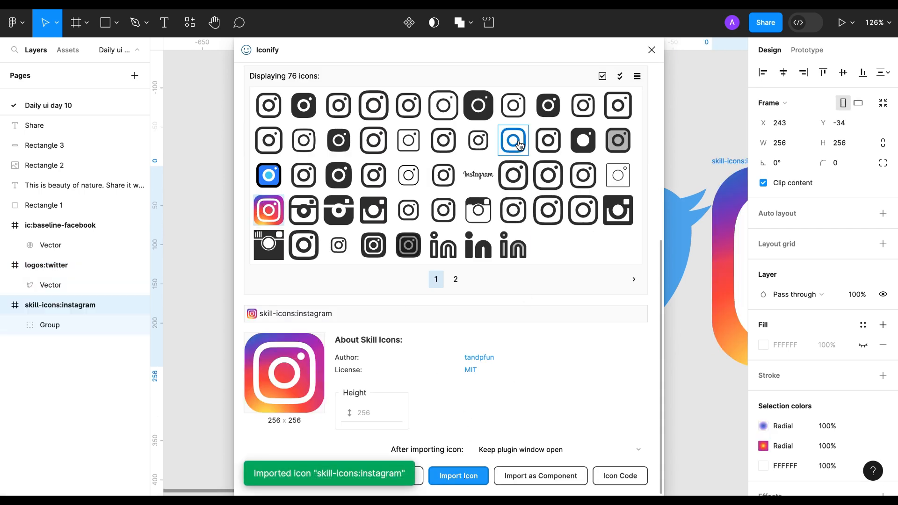
- Search Iconify for WhatsApp icons and import the green icon "logos:whatsapp-icon"
{"action": "scroll", "coordinate": [519, 175], "scroll_direction": "up", "scroll_amount": 8}
{"action": "left_click", "coordinate": [304, 156]}
{"action": "key", "text": "ctrl+a"}
{"action": "type", "text": "wh"}
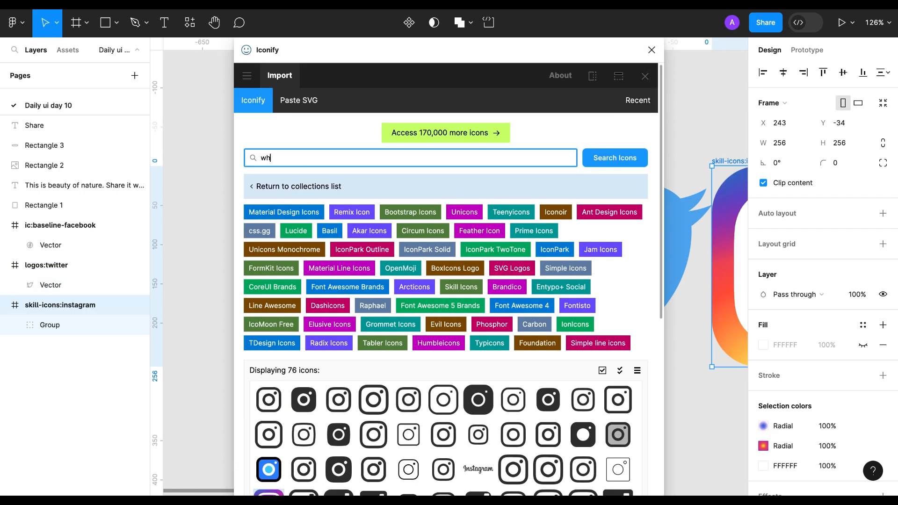
{"action": "key", "text": "Return"}
{"action": "scroll", "coordinate": [583, 334], "scroll_direction": "down", "scroll_amount": 5}
{"action": "left_click", "coordinate": [582, 332]}
{"action": "scroll", "coordinate": [515, 397], "scroll_direction": "down", "scroll_amount": 4}
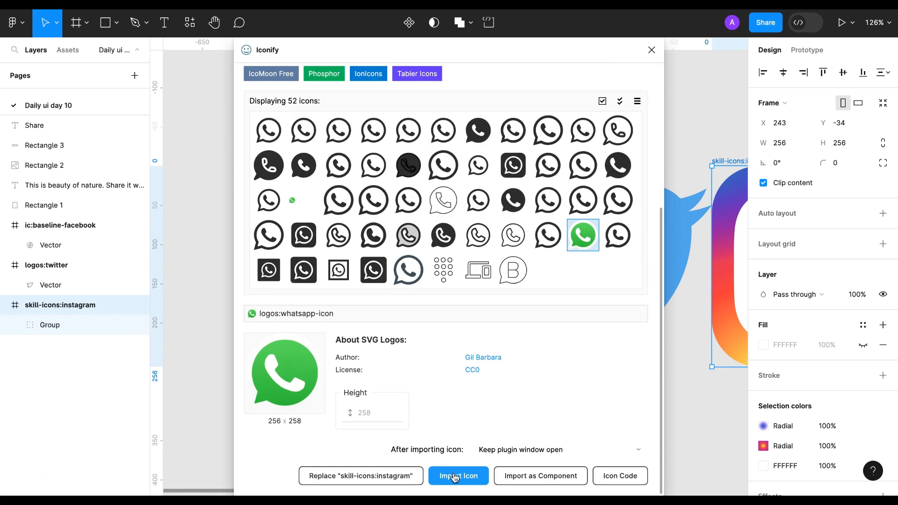
{"action": "left_click", "coordinate": [452, 477]}
- Search Iconify for "facebook", import the blue round icon "logos:facebook" and close the plugin
{"action": "scroll", "coordinate": [516, 311], "scroll_direction": "up", "scroll_amount": 8}
{"action": "left_click", "coordinate": [306, 160]}
{"action": "key", "text": "ctrl+a"}
{"action": "type", "text": "faceb"}
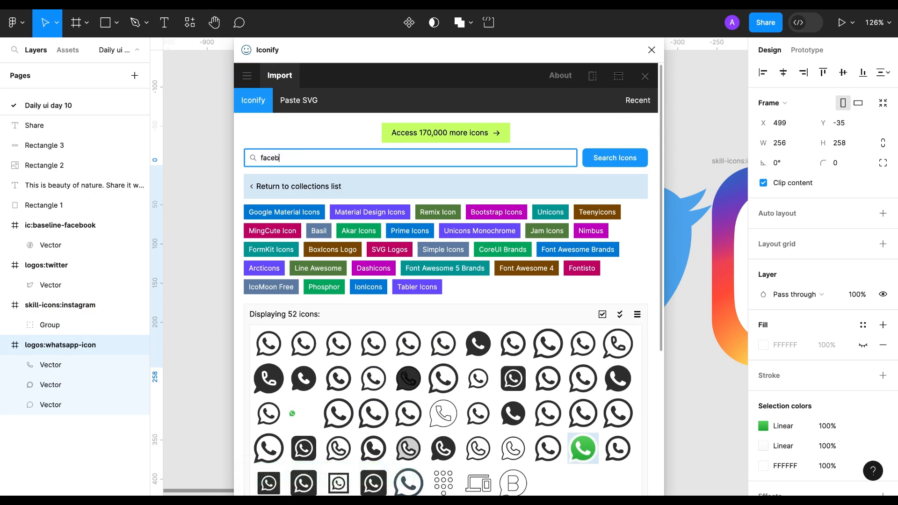
{"action": "type", "text": "ook"}
{"action": "key", "text": "Return"}
{"action": "scroll", "coordinate": [444, 379], "scroll_direction": "down", "scroll_amount": 6}
{"action": "left_click", "coordinate": [373, 235]}
{"action": "scroll", "coordinate": [373, 236], "scroll_direction": "down", "scroll_amount": 1}
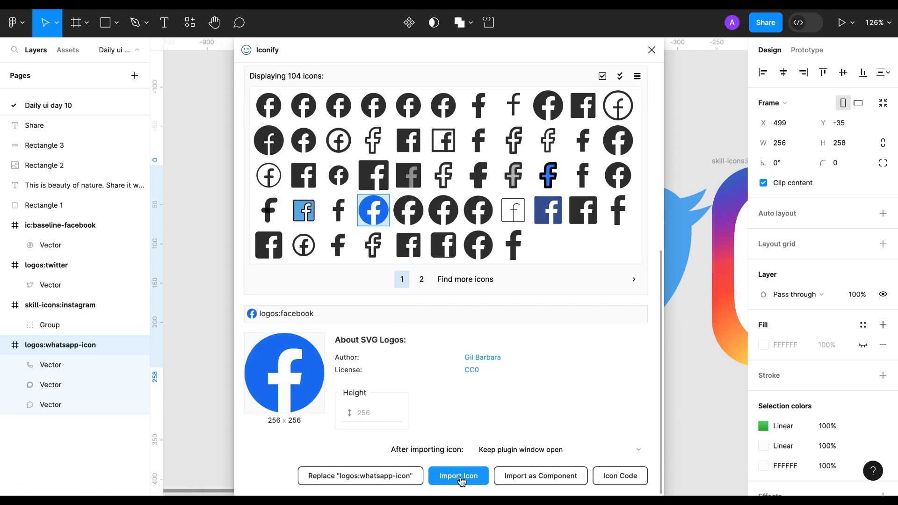
{"action": "left_click", "coordinate": [458, 475]}
{"action": "left_click", "coordinate": [652, 49]}
- Delete the earlier "ic:baseline-facebook" icon and place the Twitter bird below the card, scaled down to about 59 × 48
{"action": "scroll", "coordinate": [593, 352], "scroll_direction": "down", "scroll_amount": 4}
{"action": "key", "text": "Delete"}
{"action": "key", "text": "Delete"}
{"action": "left_click", "coordinate": [463, 312]}
{"action": "left_click_drag", "start_coordinate": [463, 313], "coordinate": [316, 436]}
{"action": "left_click_drag", "start_coordinate": [403, 357], "coordinate": [298, 440]}
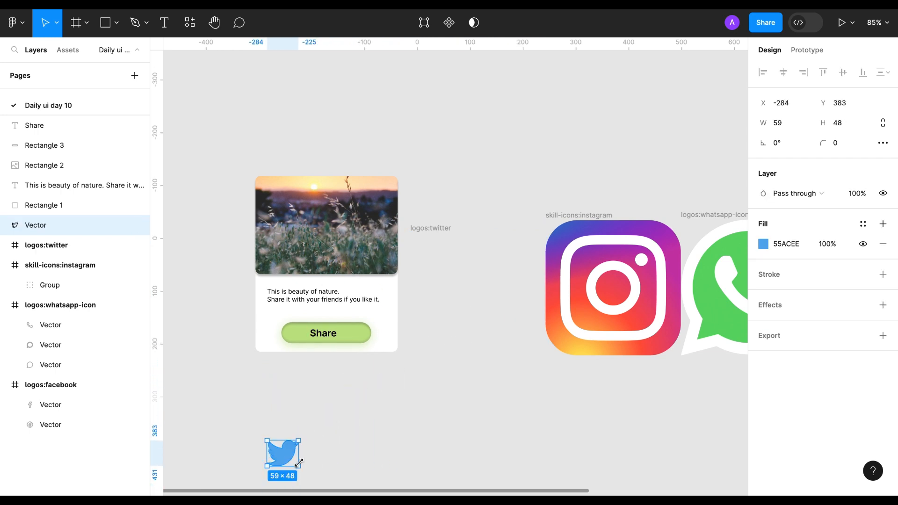
- Shrink the Instagram, WhatsApp and Facebook icons to about the Twitter bird's size and line them up beside it below the card
{"action": "left_click", "coordinate": [609, 267]}
{"action": "left_click_drag", "start_coordinate": [609, 265], "coordinate": [579, 285]}
{"action": "double_click", "coordinate": [580, 285]}
{"action": "double_click", "coordinate": [580, 286]}
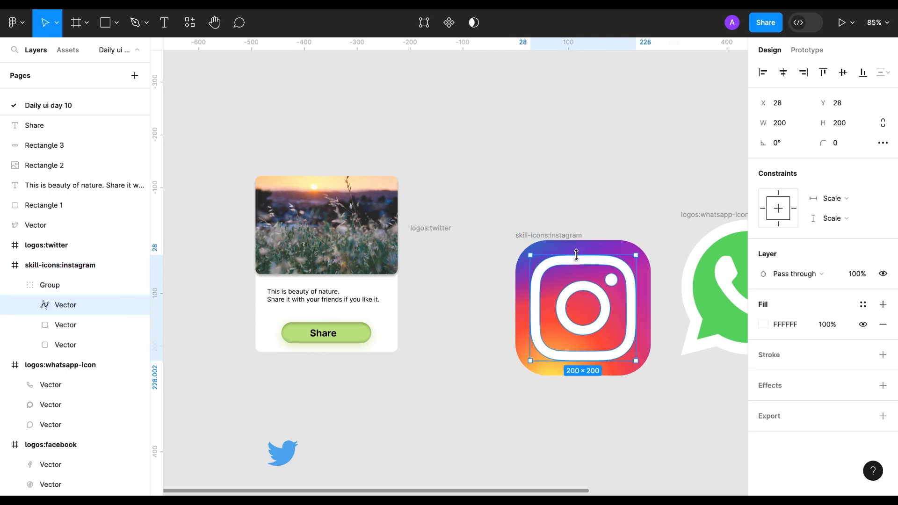
{"action": "left_click", "coordinate": [575, 236]}
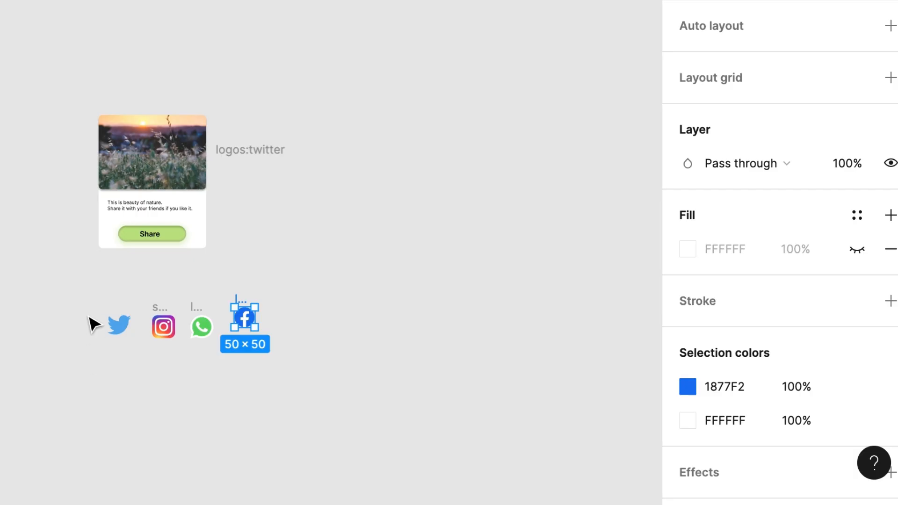
- Wrap the four social icons in a horizontal auto layout frame and give it a white FFFFFF fill
{"action": "left_click_drag", "start_coordinate": [86, 300], "coordinate": [332, 363]}
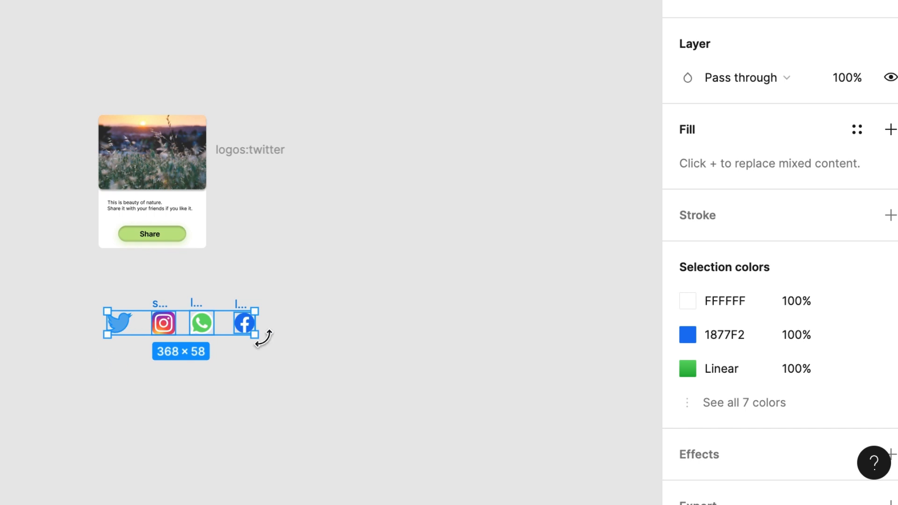
{"action": "key", "text": "shift+a"}
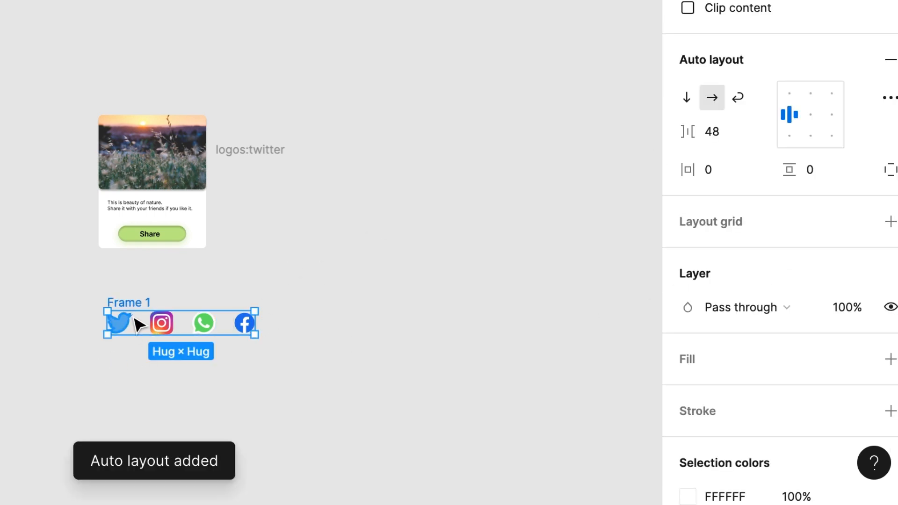
{"action": "scroll", "coordinate": [861, 287], "scroll_direction": "down", "scroll_amount": 5}
{"action": "left_click", "coordinate": [889, 142]}
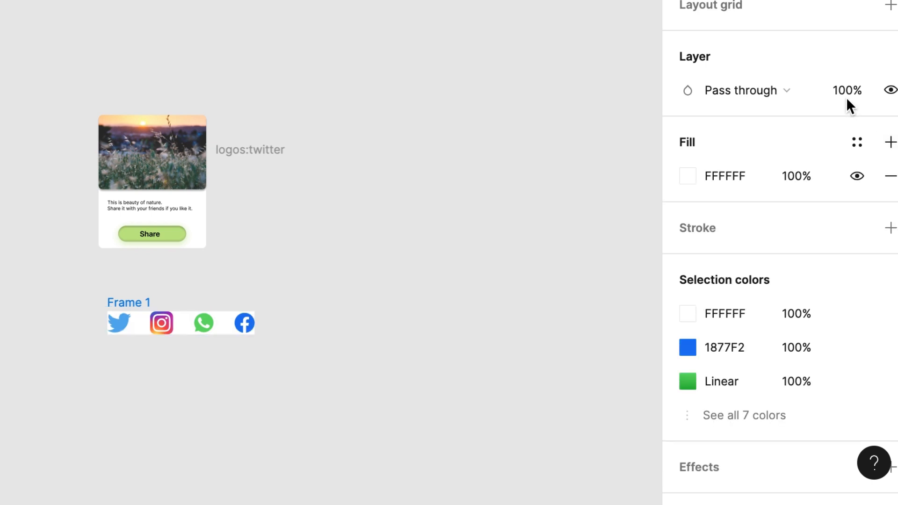
- Set the icon frame's vertical padding to 20, then raise it to 40 and set the horizontal padding to 40 as well
{"action": "scroll", "coordinate": [851, 75], "scroll_direction": "up", "scroll_amount": 2}
{"action": "left_click", "coordinate": [811, 44]}
{"action": "type", "text": "20"}
{"action": "key", "text": "Return"}
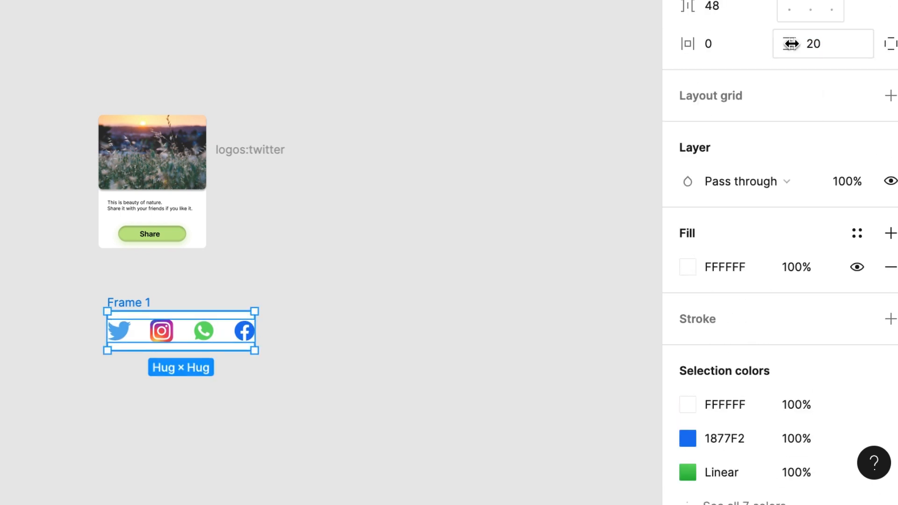
{"action": "left_click", "coordinate": [818, 43]}
{"action": "type", "text": "40"}
{"action": "key", "text": "Return"}
{"action": "left_click", "coordinate": [705, 43]}
{"action": "type", "text": "40"}
{"action": "key", "text": "Return"}
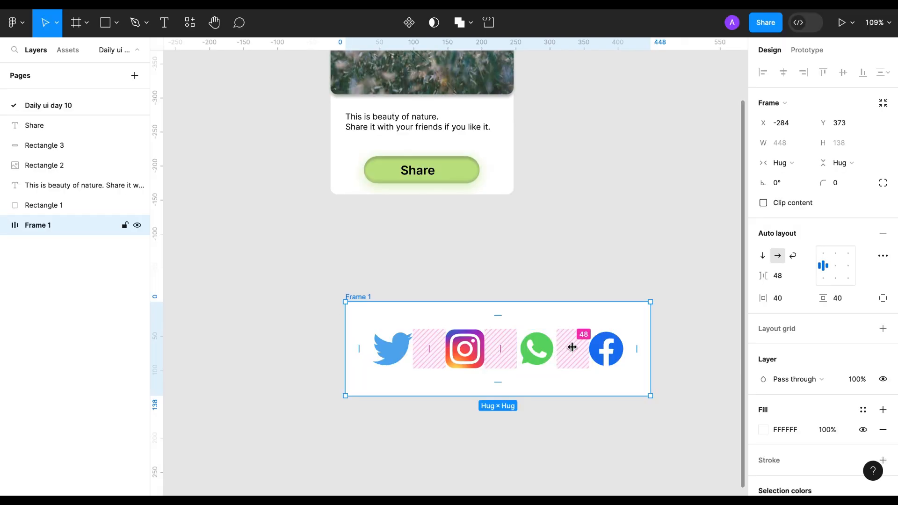
- Reduce the spacing between the icons to 34 and set the frame's left and right padding to 18
{"action": "left_click_drag", "start_coordinate": [571, 347], "coordinate": [548, 348]}
{"action": "left_click_drag", "start_coordinate": [607, 349], "coordinate": [598, 349]}
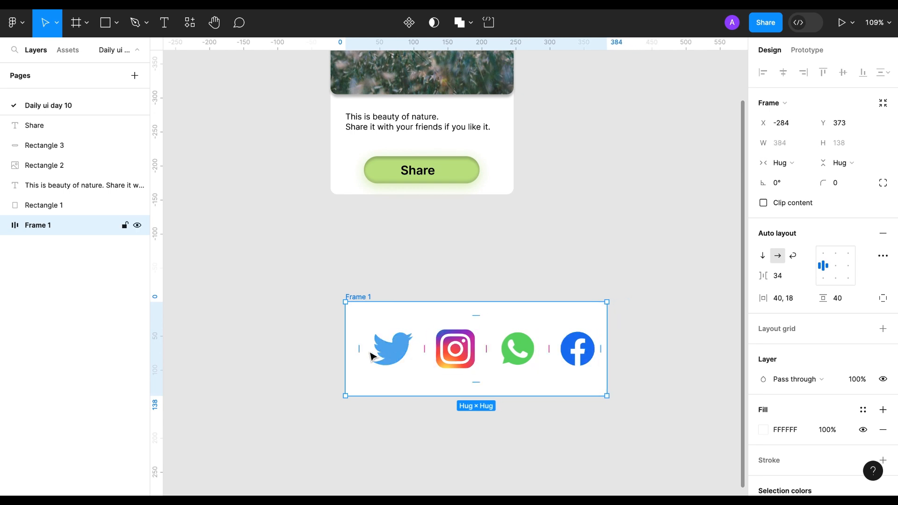
{"action": "left_click_drag", "start_coordinate": [357, 347], "coordinate": [341, 344]}
{"action": "type", "text": "18"}
{"action": "key", "text": "Return"}
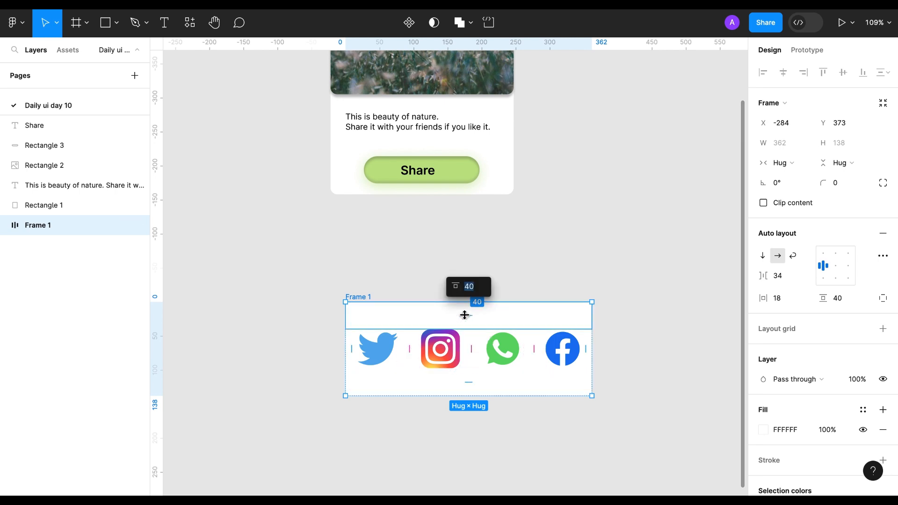
- Set the icon frame's vertical padding to 25 and move the frame up closer to the card
{"action": "left_click_drag", "start_coordinate": [468, 315], "coordinate": [468, 316]}
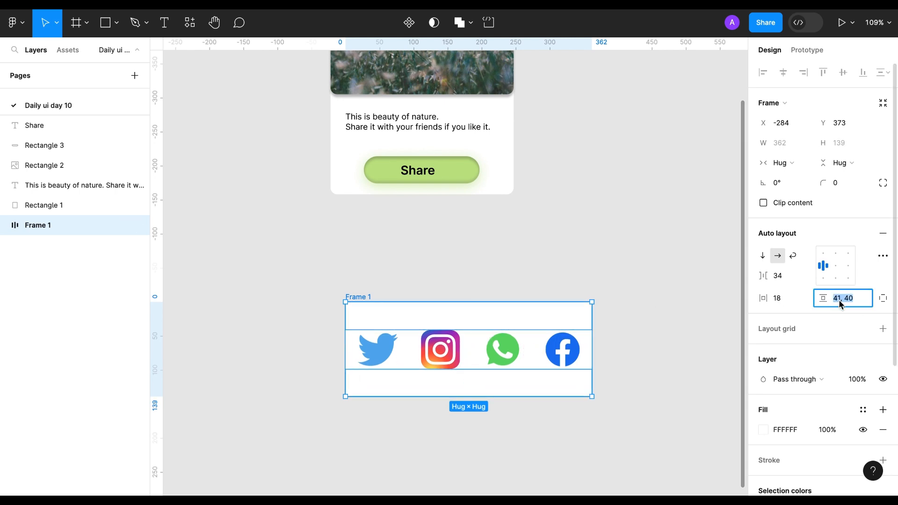
{"action": "type", "text": "25"}
{"action": "key", "text": "Return"}
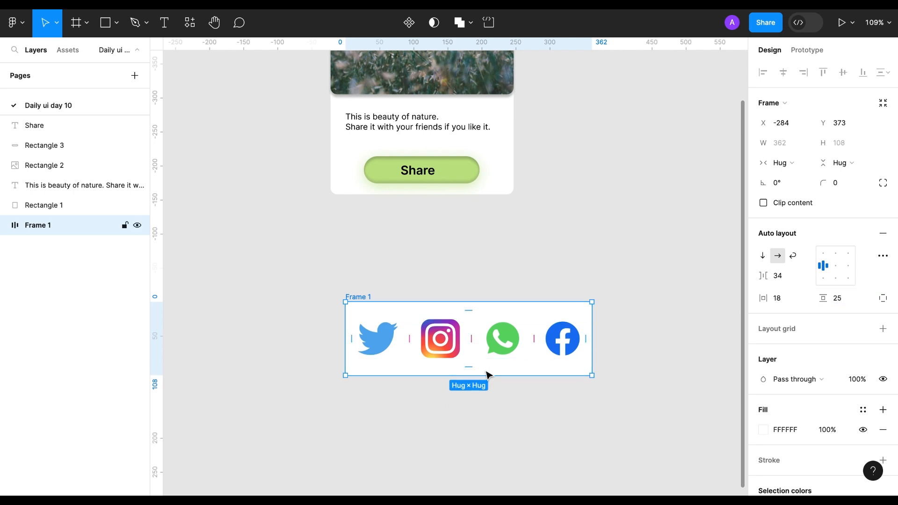
{"action": "left_click_drag", "start_coordinate": [365, 299], "coordinate": [354, 265]}
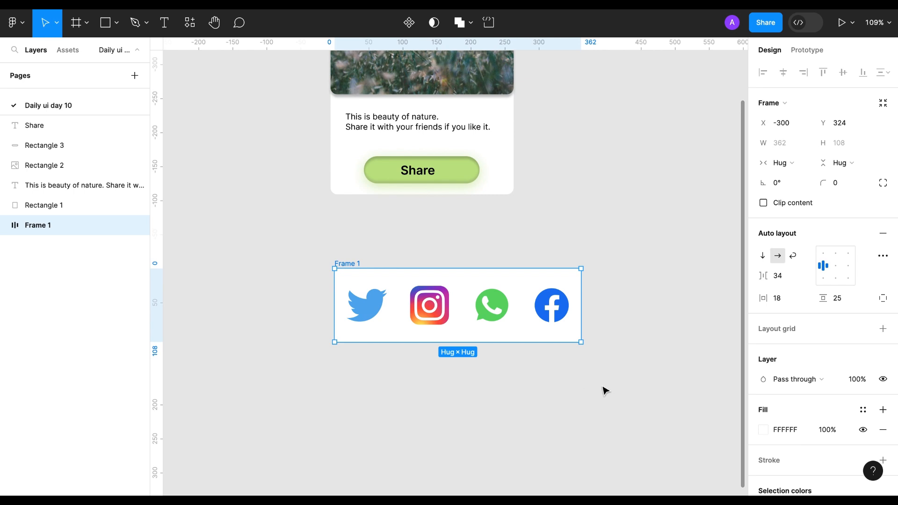
- Resize the icon frame to about 364 × 109 and scale its four icons down together to about 258 × 40 overall
{"action": "mouse_move", "coordinate": [580, 342]}
{"action": "left_mouse_down"}
{"action": "mouse_move", "coordinate": [556, 337]}
{"action": "mouse_move", "coordinate": [583, 340]}
{"action": "left_mouse_up"}
{"action": "left_click", "coordinate": [563, 313]}
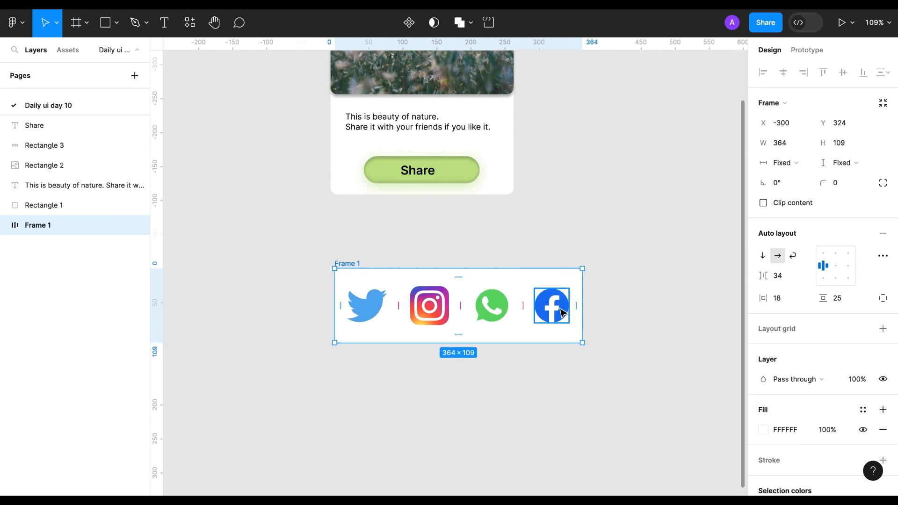
{"action": "left_click", "coordinate": [491, 302], "text": "shift"}
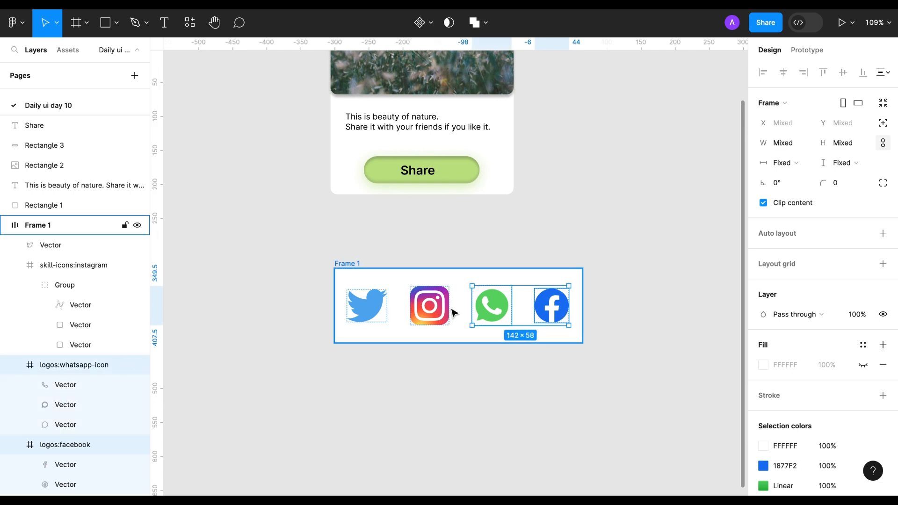
{"action": "left_click", "coordinate": [428, 311], "text": "shift"}
{"action": "left_click", "coordinate": [378, 309], "text": "shift"}
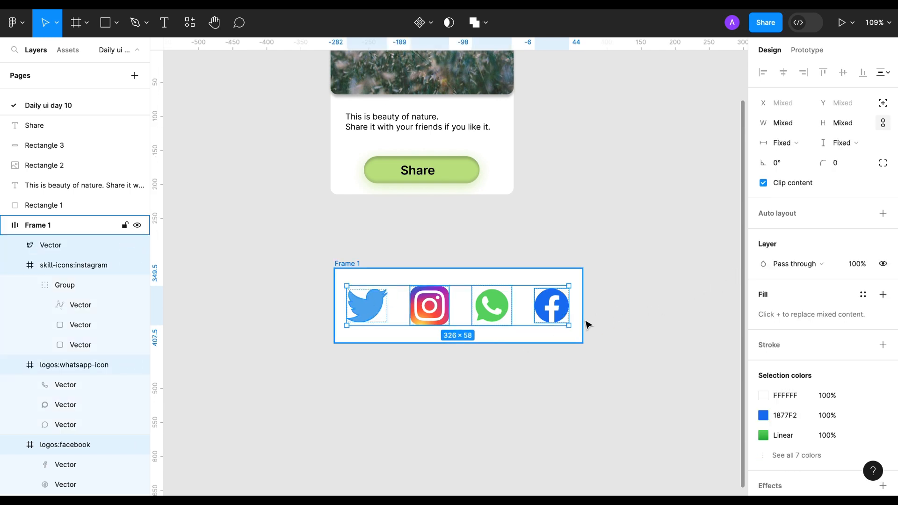
{"action": "left_click_drag", "start_coordinate": [570, 325], "coordinate": [500, 309]}
{"action": "key", "text": "Escape"}
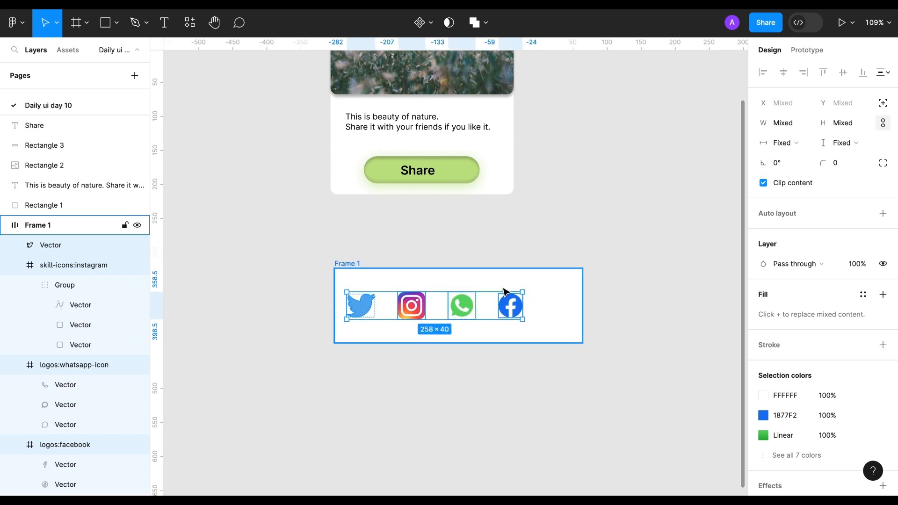
- Set the icon frame's horizontal padding to 5 and narrow the frame to about 278 wide
{"action": "mouse_move", "coordinate": [574, 303]}
{"action": "left_mouse_down"}
{"action": "mouse_move", "coordinate": [542, 303]}
{"action": "mouse_move", "coordinate": [586, 301]}
{"action": "mouse_move", "coordinate": [566, 301]}
{"action": "left_mouse_up"}
{"action": "left_click", "coordinate": [782, 302]}
{"action": "type", "text": "5"}
{"action": "key", "text": "Return"}
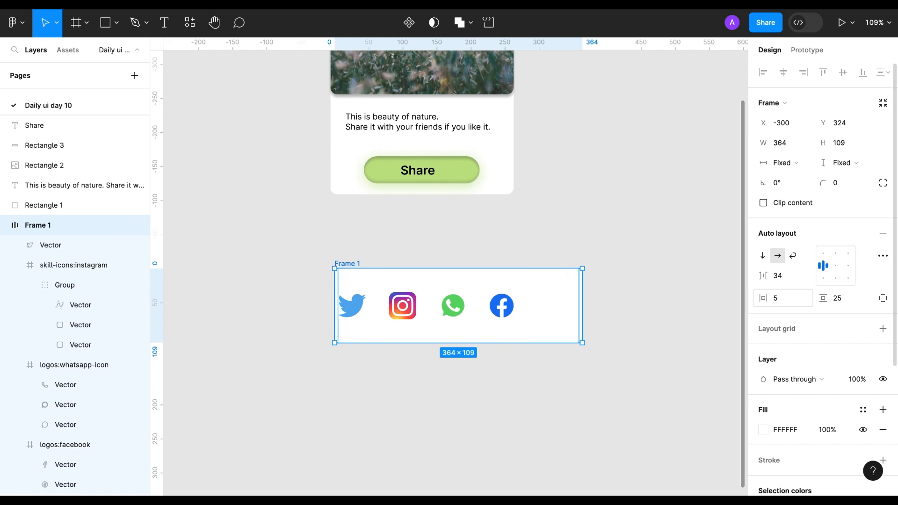
{"action": "left_click_drag", "start_coordinate": [582, 302], "coordinate": [523, 301]}
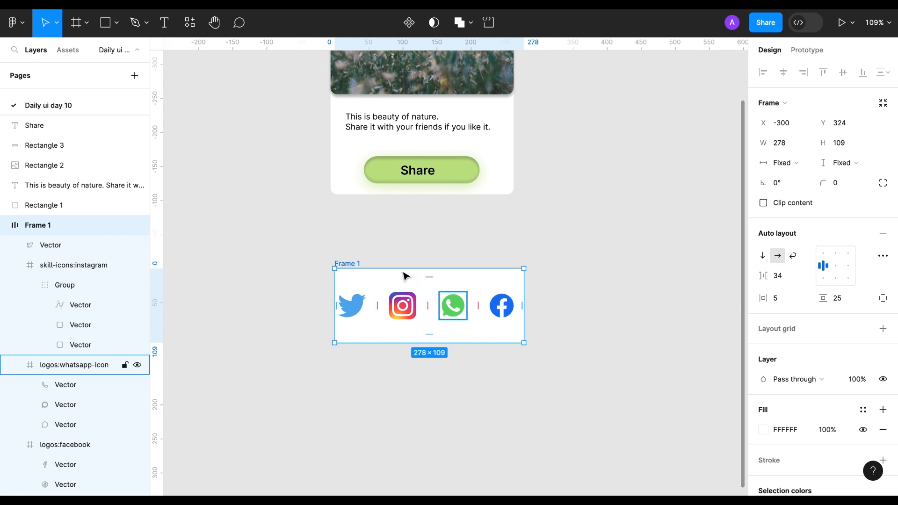
- Tighten the spacing between the icons to 26 and reposition the icon frame below the card
{"action": "left_click_drag", "start_coordinate": [352, 266], "coordinate": [358, 241]}
{"action": "left_click_drag", "start_coordinate": [433, 281], "coordinate": [427, 280]}
{"action": "left_click_drag", "start_coordinate": [353, 239], "coordinate": [353, 278]}
- Match the icon frame to the card by setting its width to 269 and its corner radius to 10
{"action": "left_click", "coordinate": [352, 188]}
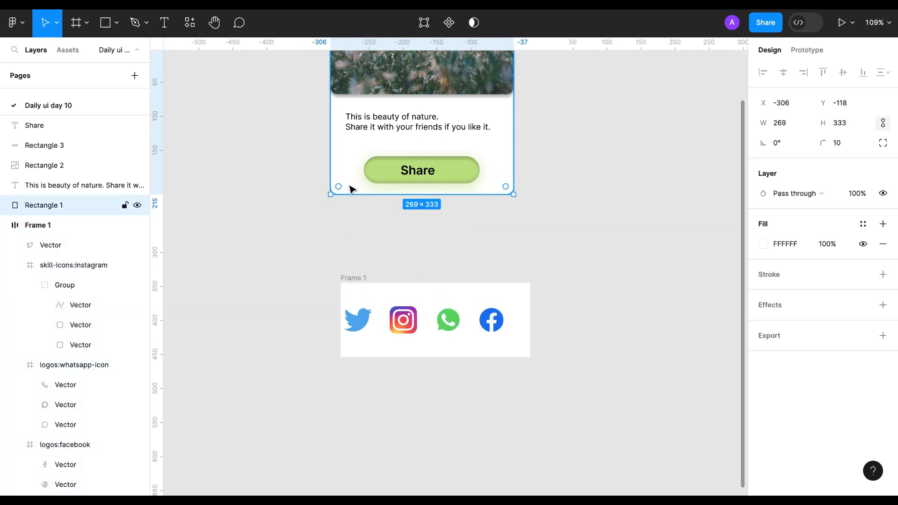
{"action": "left_click", "coordinate": [359, 279]}
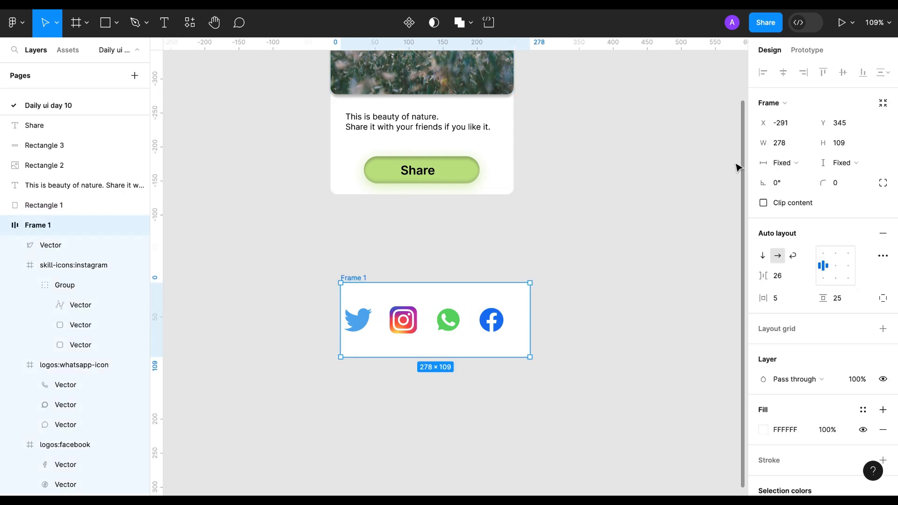
{"action": "left_click", "coordinate": [779, 143]}
{"action": "key", "text": "Return"}
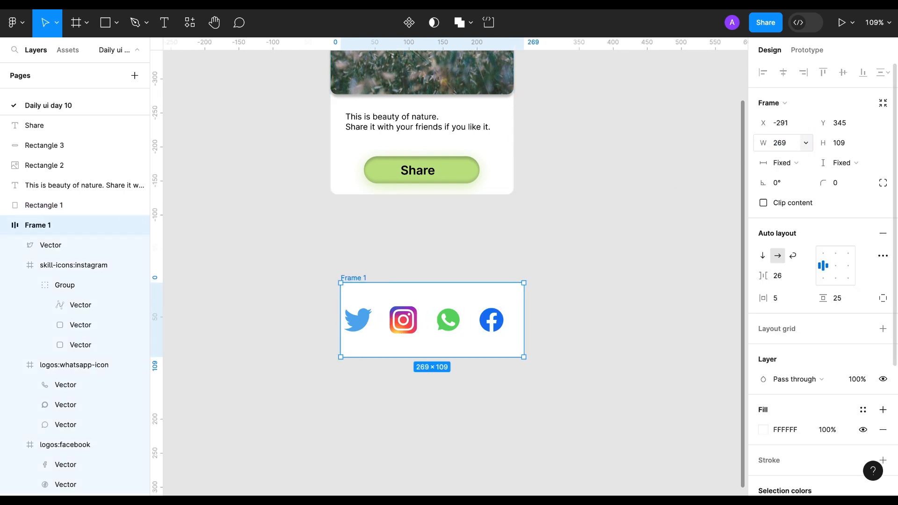
{"action": "left_click", "coordinate": [834, 182]}
{"action": "type", "text": "10"}
{"action": "key", "text": "Return"}
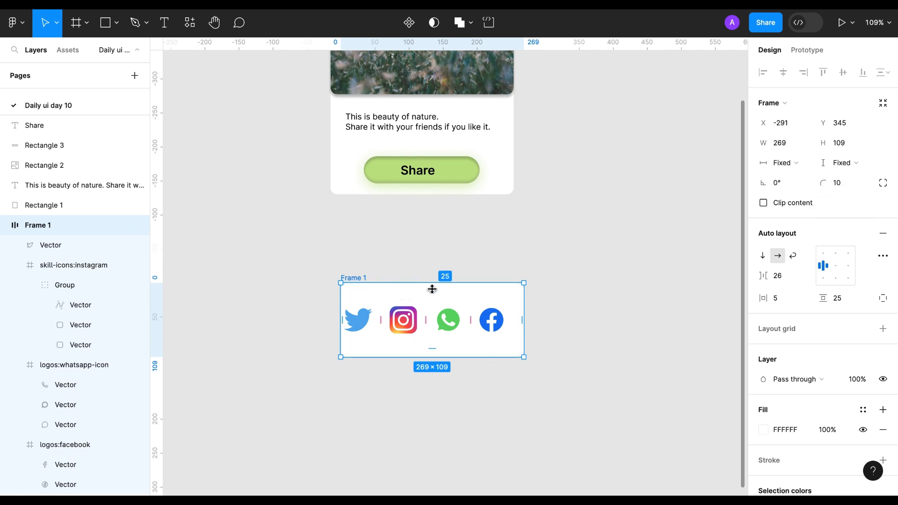
- Set the icon frame's vertical padding to 15 and reduce its height to about 74
{"action": "left_click", "coordinate": [838, 301]}
{"action": "type", "text": "15"}
{"action": "key", "text": "Return"}
{"action": "left_click_drag", "start_coordinate": [430, 286], "coordinate": [432, 303]}
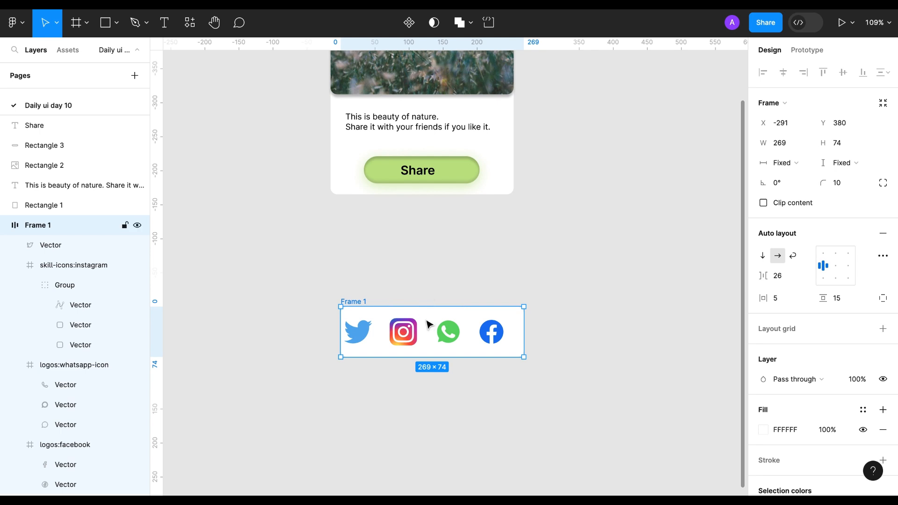
- Move the icon frame beside the card's lower right edge and change its white selection colour to light grey F0F0F0
{"action": "left_click_drag", "start_coordinate": [361, 303], "coordinate": [541, 140]}
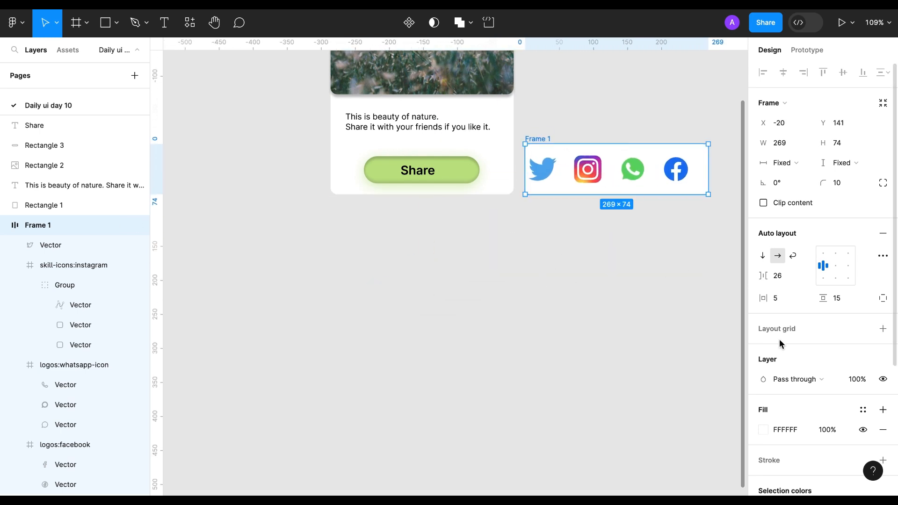
{"action": "scroll", "coordinate": [779, 344], "scroll_direction": "down", "scroll_amount": 4}
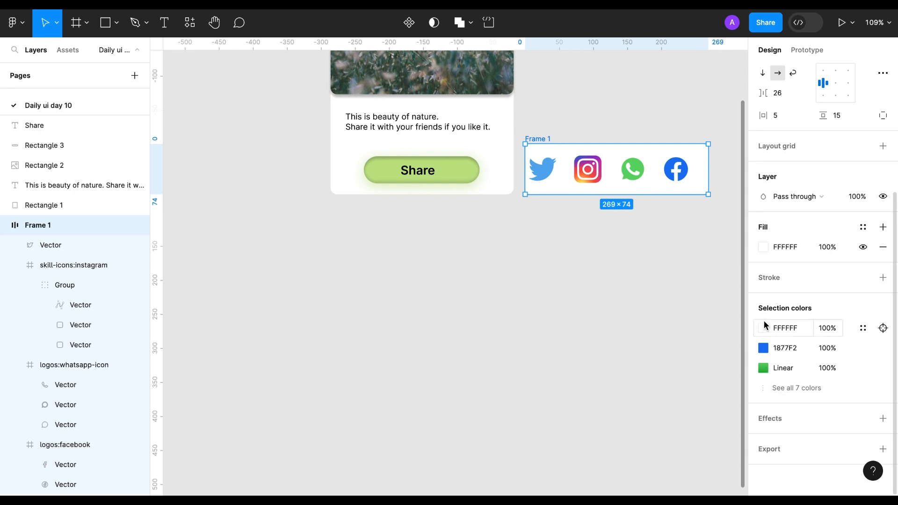
{"action": "left_click", "coordinate": [763, 330]}
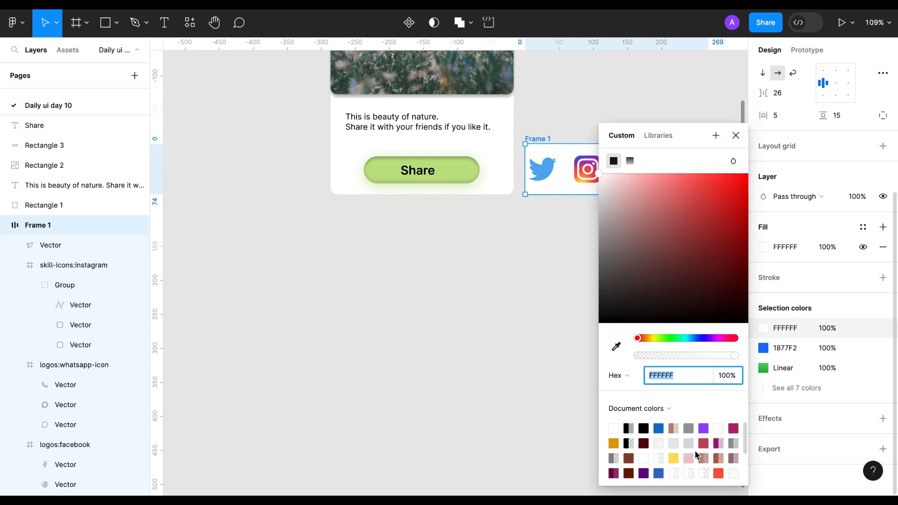
{"action": "left_click_drag", "start_coordinate": [639, 339], "coordinate": [661, 341]}
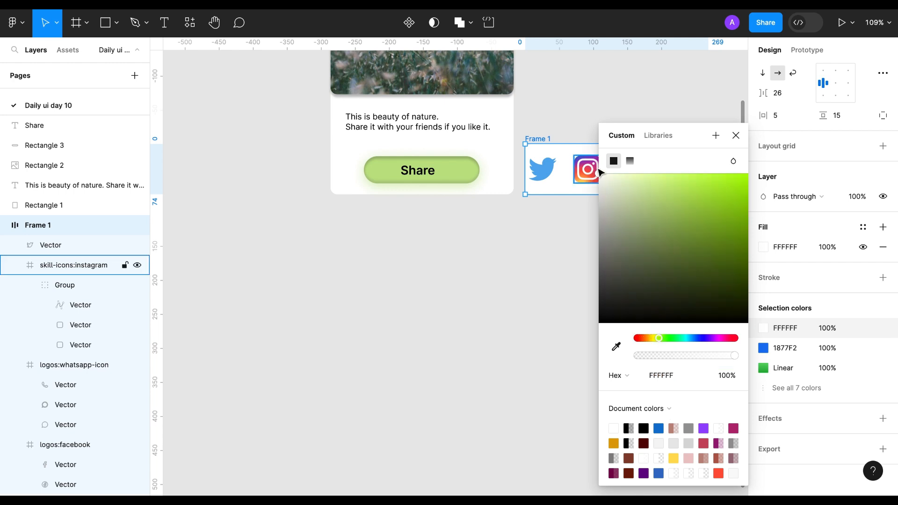
{"action": "mouse_move", "coordinate": [605, 174]}
{"action": "left_mouse_down"}
{"action": "mouse_move", "coordinate": [647, 175]}
{"action": "mouse_move", "coordinate": [599, 173]}
{"action": "mouse_move", "coordinate": [598, 182]}
{"action": "left_mouse_up"}
{"action": "left_click", "coordinate": [736, 135]}
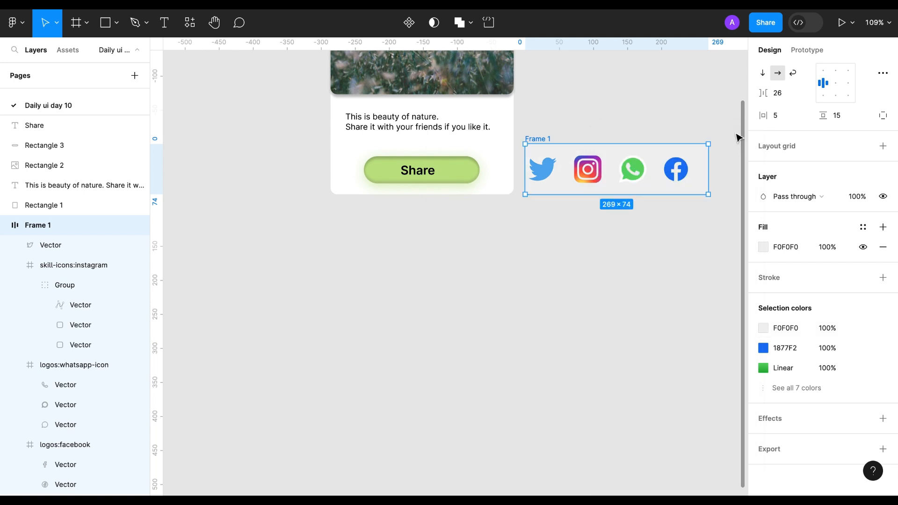
- Add a drop shadow to the icon frame with a Y offset of -4 and a lighter grey colour
{"action": "left_click", "coordinate": [882, 420]}
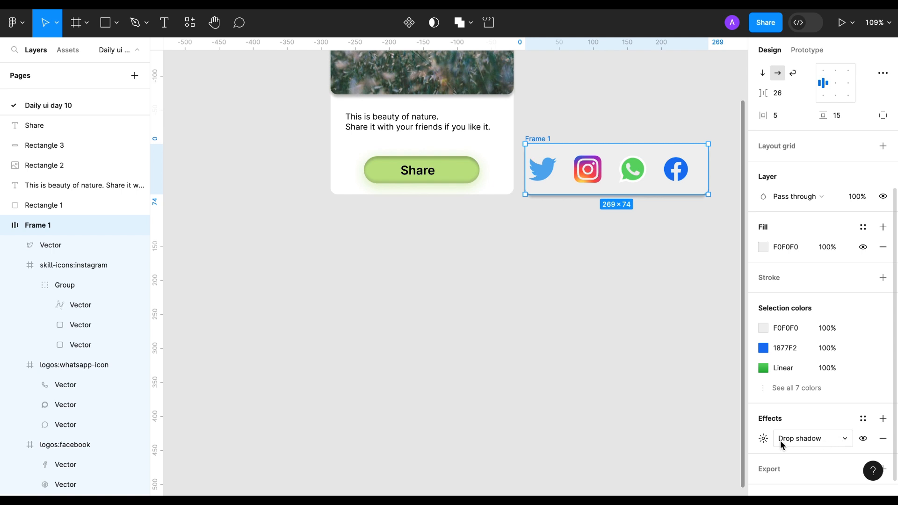
{"action": "left_click", "coordinate": [763, 438]}
{"action": "left_click", "coordinate": [627, 423]}
{"action": "type", "text": "-4"}
{"action": "key", "text": "Return"}
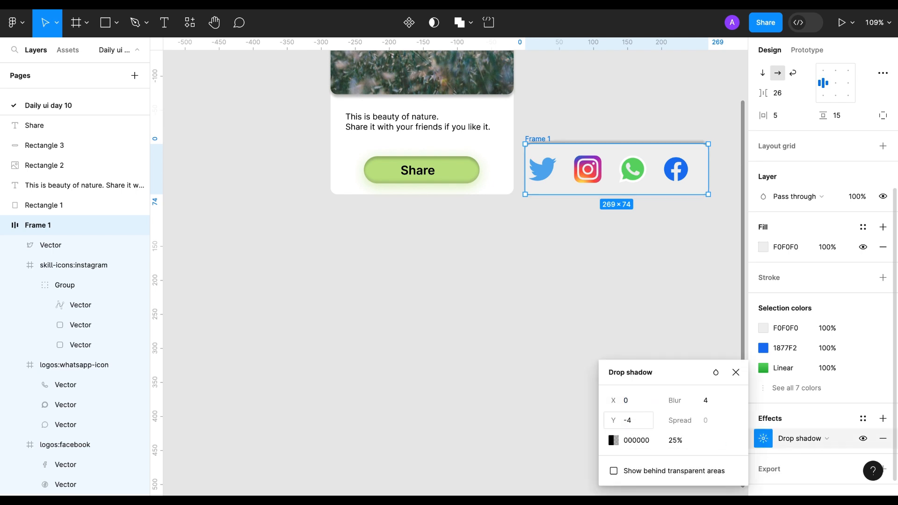
{"action": "left_click", "coordinate": [613, 440]}
{"action": "left_click_drag", "start_coordinate": [449, 323], "coordinate": [448, 238]}
{"action": "left_click", "coordinate": [586, 161]}
{"action": "left_click", "coordinate": [735, 372]}
- Wrap the card's photo, caption, background and Share button together in one new frame
{"action": "scroll", "coordinate": [561, 273], "scroll_direction": "up", "scroll_amount": 2}
{"action": "scroll", "coordinate": [561, 273], "scroll_direction": "up", "scroll_amount": 5}
{"action": "scroll", "coordinate": [561, 274], "scroll_direction": "right", "scroll_amount": 2}
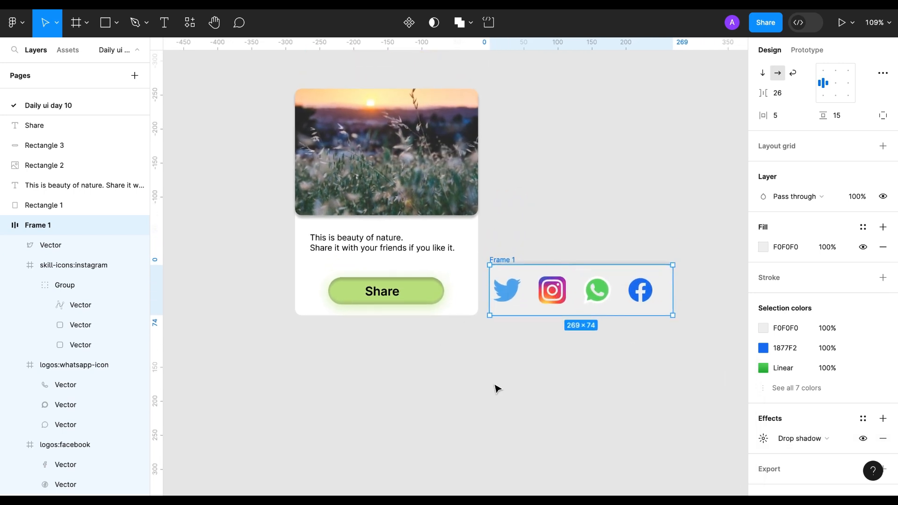
{"action": "left_click", "coordinate": [813, 51]}
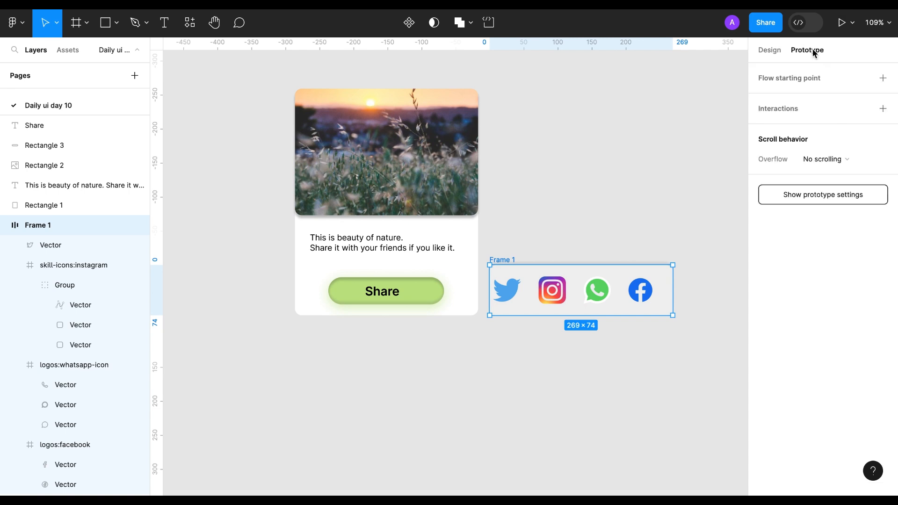
{"action": "left_click", "coordinate": [422, 292]}
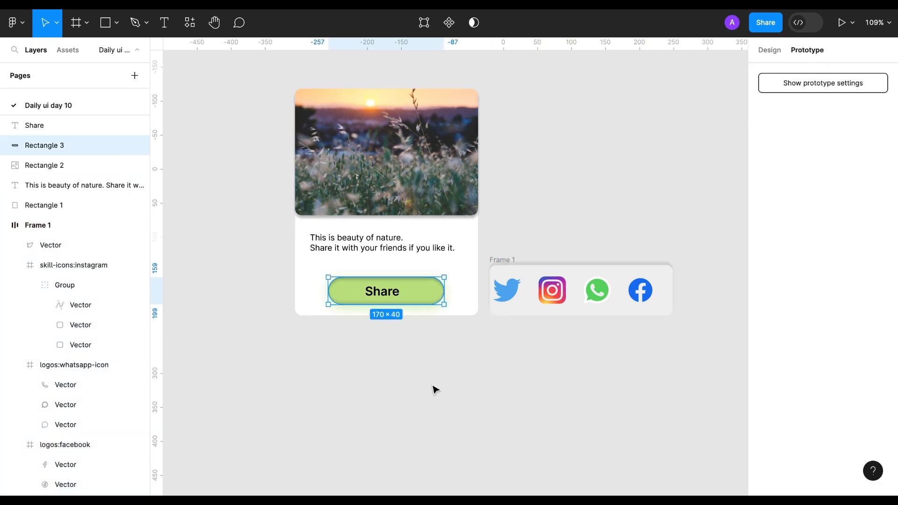
{"action": "left_click", "coordinate": [507, 263]}
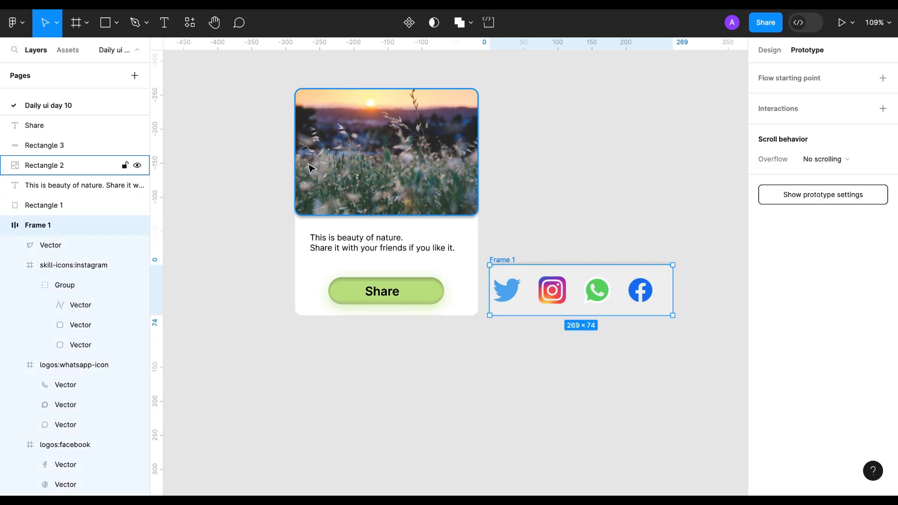
{"action": "left_click", "coordinate": [283, 181]}
{"action": "left_click_drag", "start_coordinate": [264, 68], "coordinate": [486, 353]}
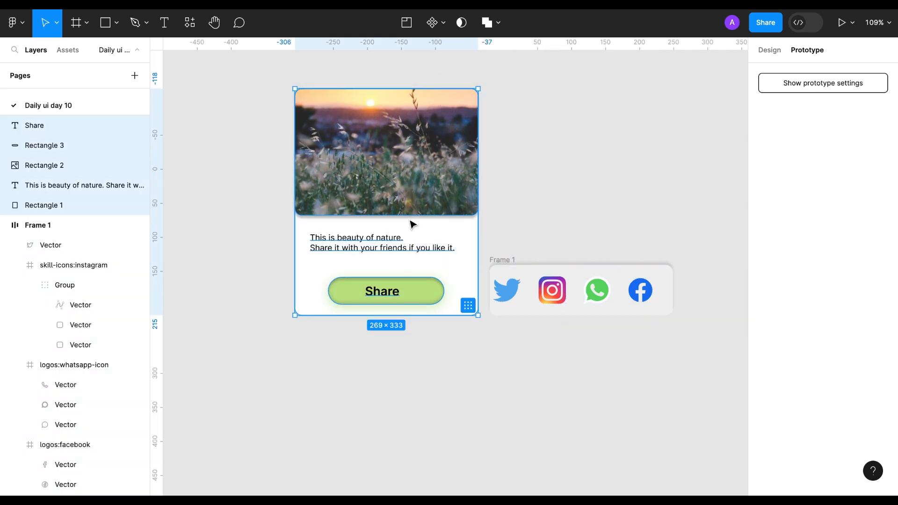
{"action": "right_click", "coordinate": [411, 223]}
{"action": "left_click", "coordinate": [451, 266]}
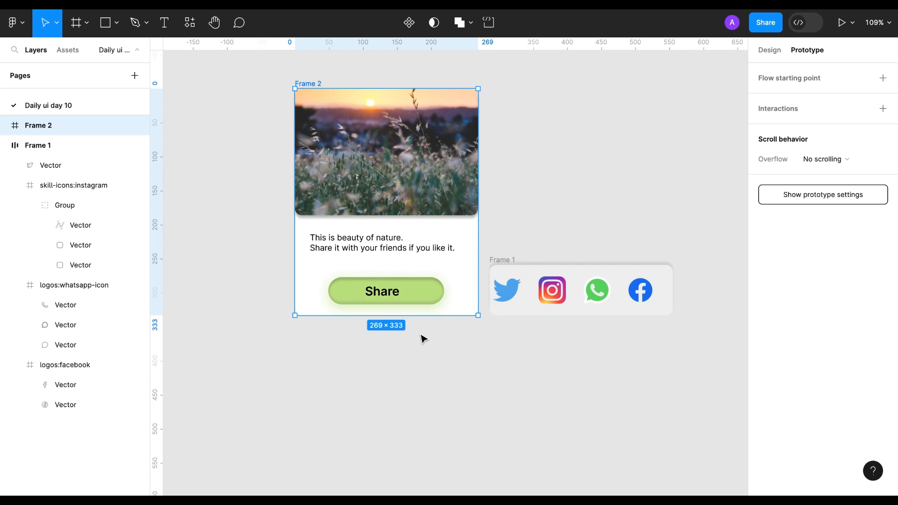
- Connect the Share button to the icon frame with an on-click interaction that opens it as an overlay
{"action": "left_click", "coordinate": [414, 294]}
{"action": "left_click_drag", "start_coordinate": [453, 291], "coordinate": [500, 293]}
{"action": "left_click", "coordinate": [449, 322]}
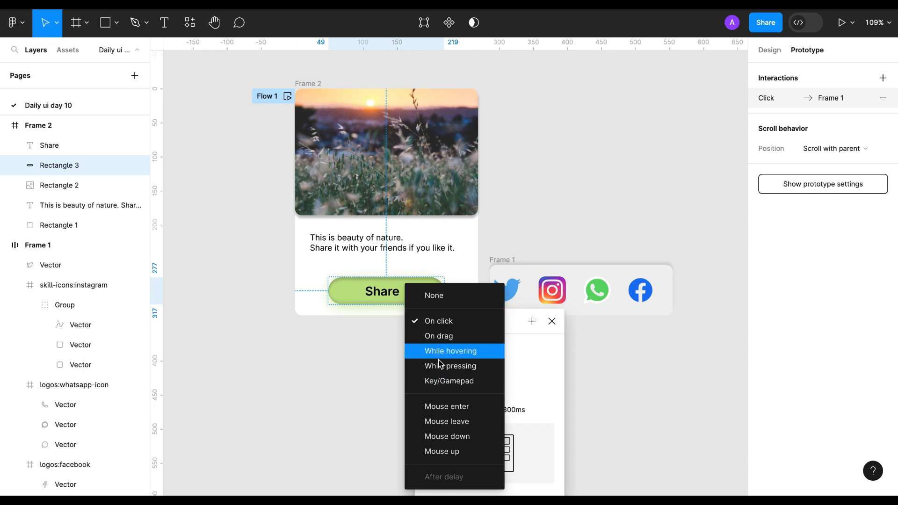
{"action": "left_click", "coordinate": [332, 360]}
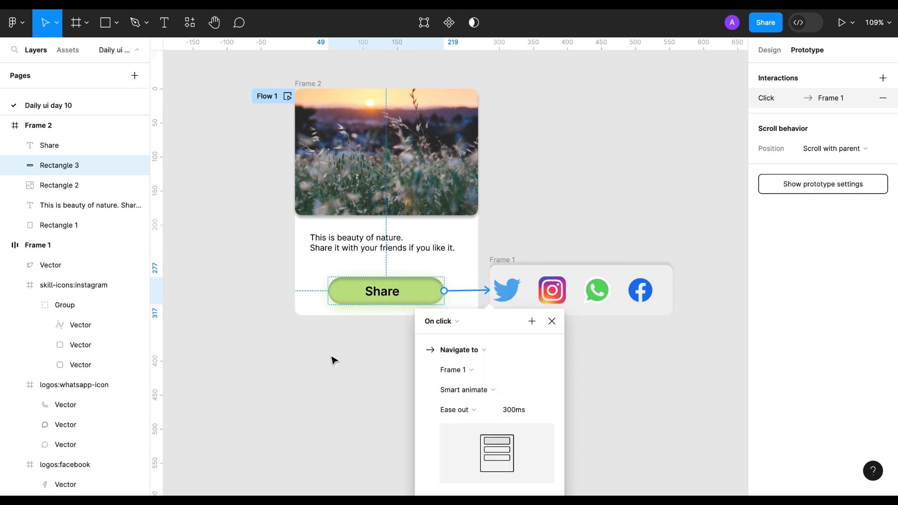
{"action": "left_click", "coordinate": [457, 350]}
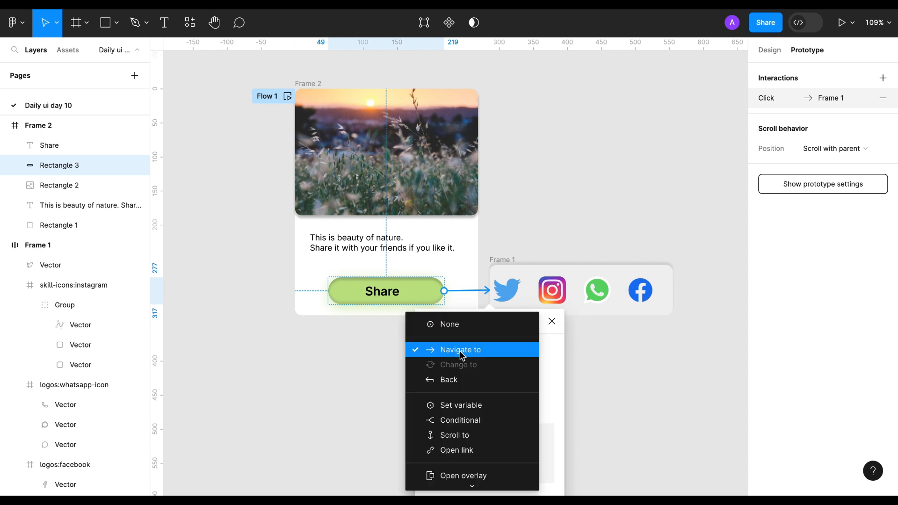
{"action": "left_click", "coordinate": [466, 475]}
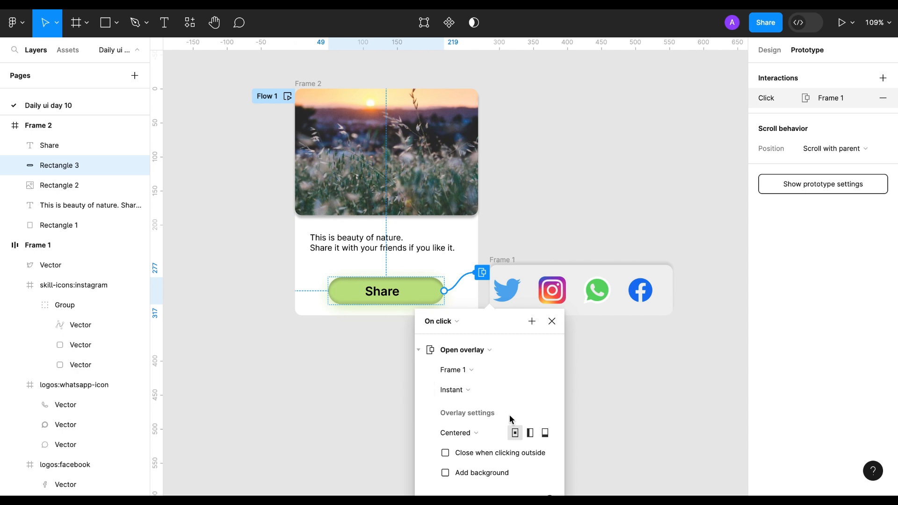
- Position the overlay at bottom center and animate it with an upward Move in
{"action": "left_click", "coordinate": [545, 433]}
{"action": "left_click", "coordinate": [452, 389]}
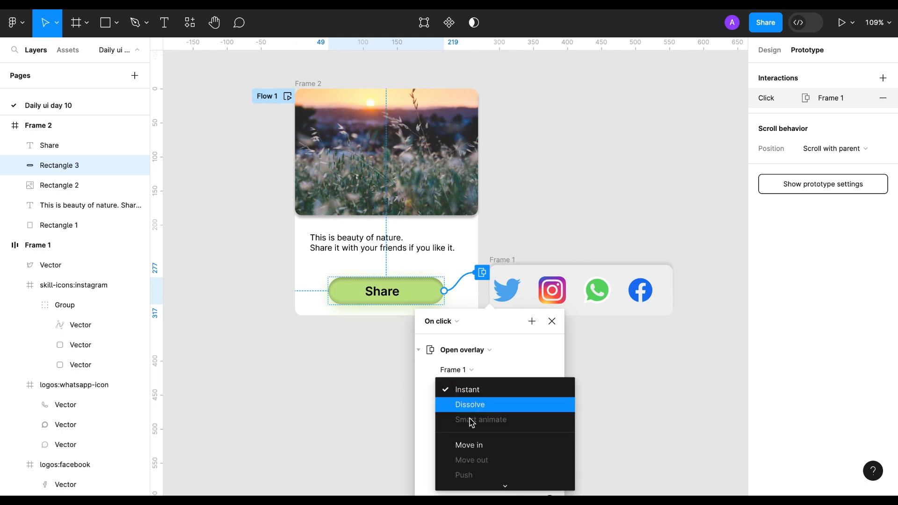
{"action": "left_click", "coordinate": [470, 445]}
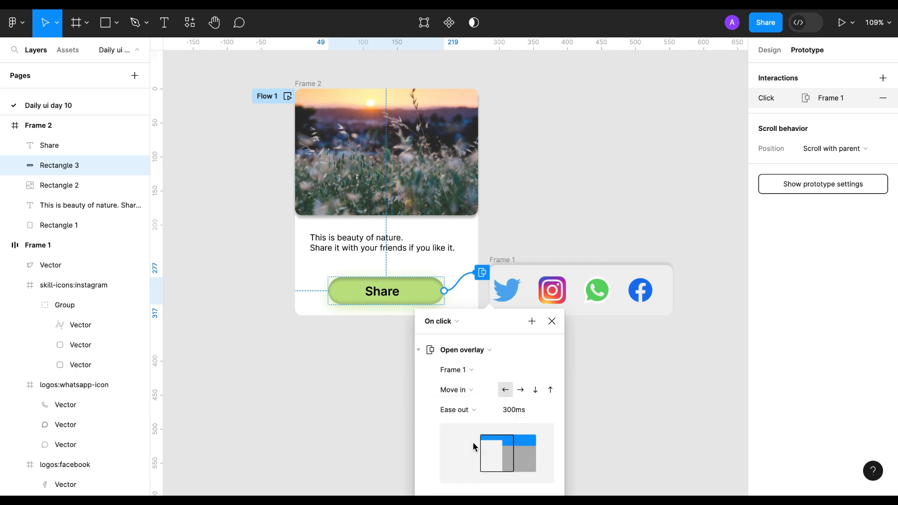
{"action": "left_click", "coordinate": [551, 394]}
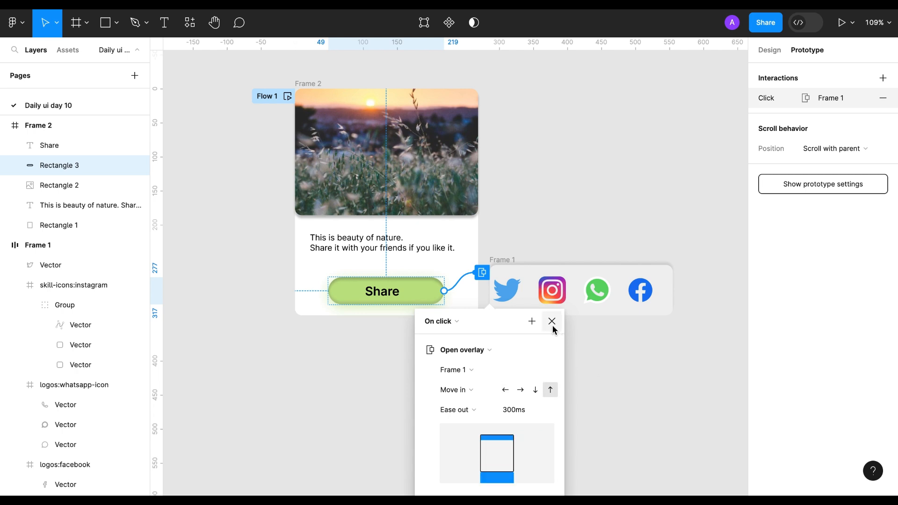
- Let the overlay close when clicking outside and add a light grey D8D8D8 background behind it
{"action": "scroll", "coordinate": [531, 347], "scroll_direction": "down", "scroll_amount": 3}
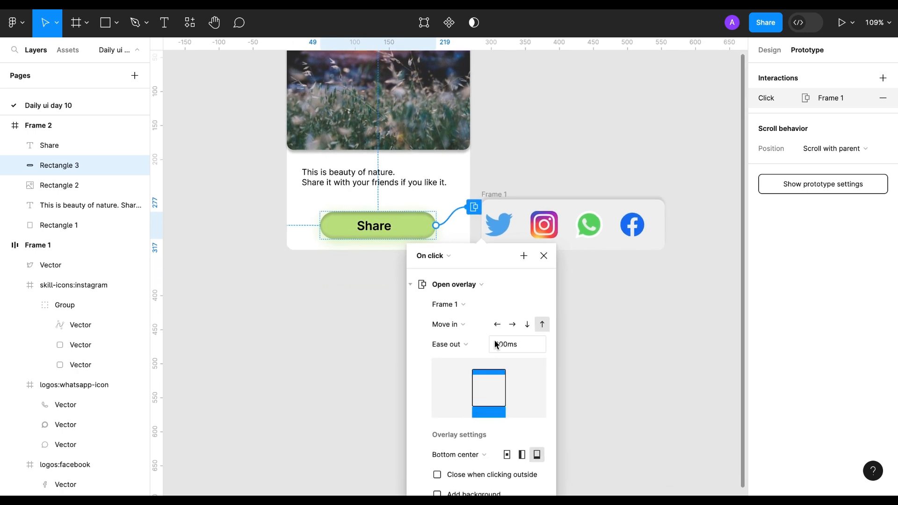
{"action": "left_click_drag", "start_coordinate": [493, 261], "coordinate": [557, 137]}
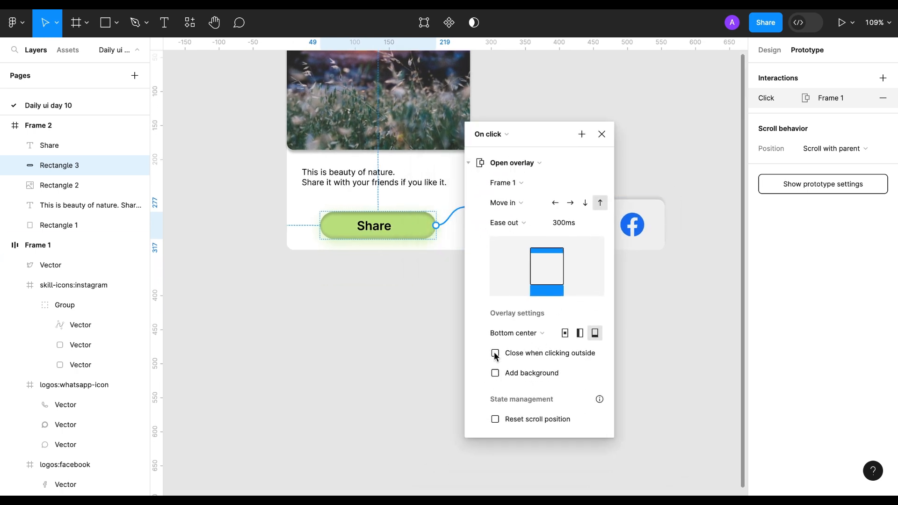
{"action": "left_click", "coordinate": [495, 376]}
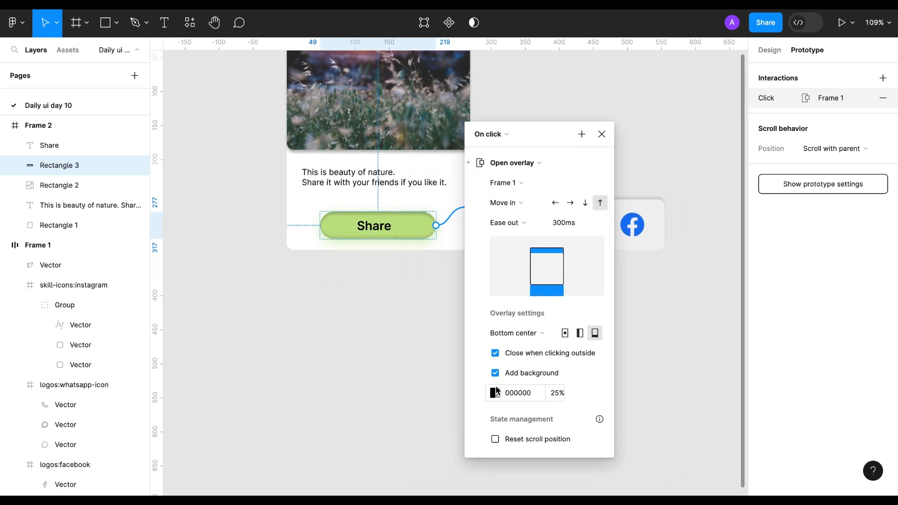
{"action": "left_click", "coordinate": [494, 392]}
{"action": "left_click_drag", "start_coordinate": [331, 322], "coordinate": [331, 196]}
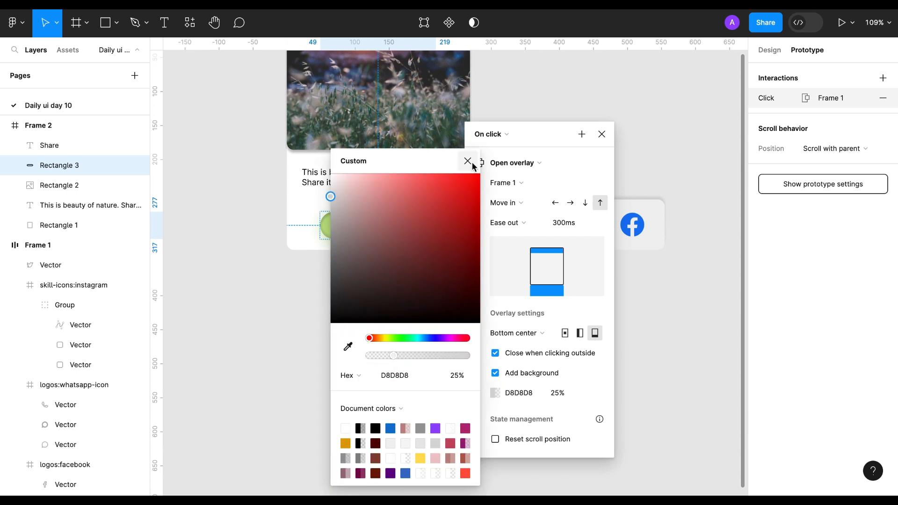
{"action": "left_click", "coordinate": [468, 161]}
{"action": "left_click", "coordinate": [602, 135]}
{"action": "scroll", "coordinate": [456, 371], "scroll_direction": "up", "scroll_amount": 3}
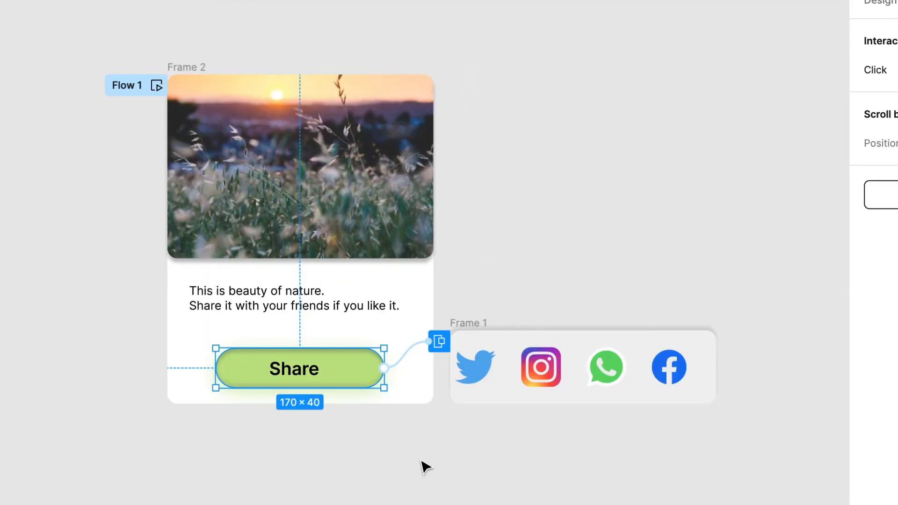
- Preview Flow 1 to test opening and dismissing the icon overlay from the Share button, then close the preview
{"action": "left_click", "coordinate": [156, 86]}
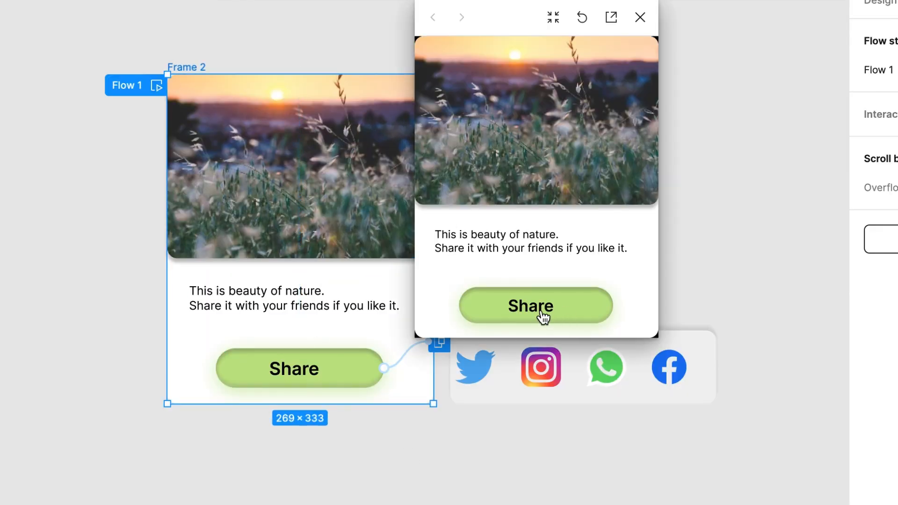
{"action": "left_click", "coordinate": [543, 318]}
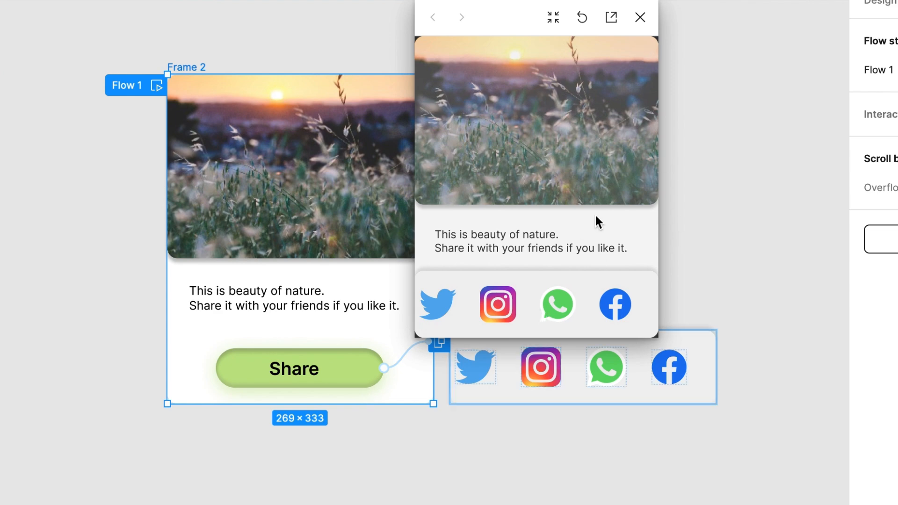
{"action": "left_click", "coordinate": [575, 225]}
{"action": "left_click", "coordinate": [545, 309]}
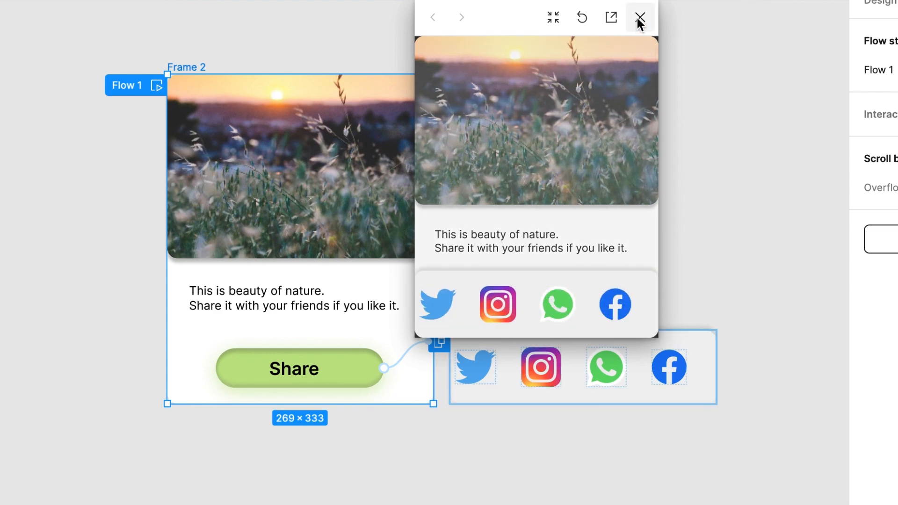
{"action": "left_click", "coordinate": [640, 18]}
- Fill the icon frame with the Share button's green C0E386 at 20% opacity
{"action": "left_click", "coordinate": [669, 346]}
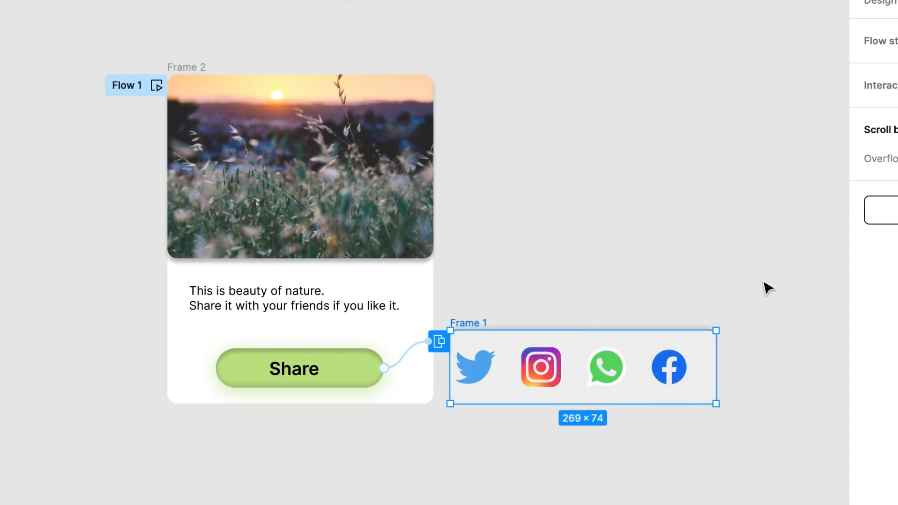
{"action": "left_click", "coordinate": [878, 3]}
{"action": "key", "text": "i"}
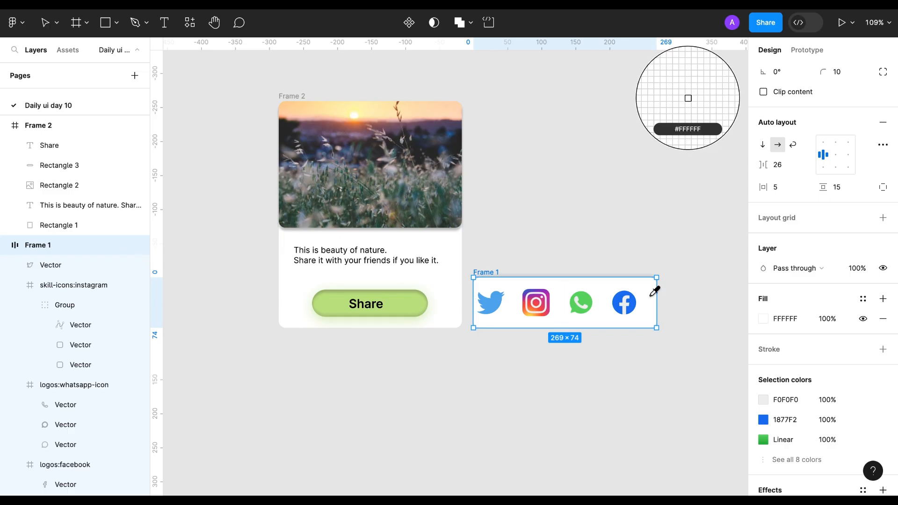
{"action": "left_click", "coordinate": [414, 291]}
{"action": "left_click", "coordinate": [824, 319]}
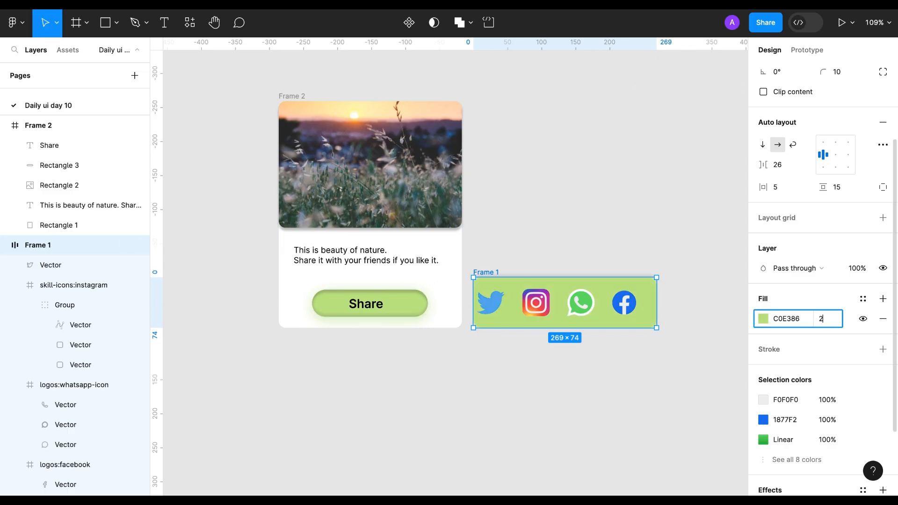
{"action": "type", "text": "20"}
{"action": "key", "text": "Return"}
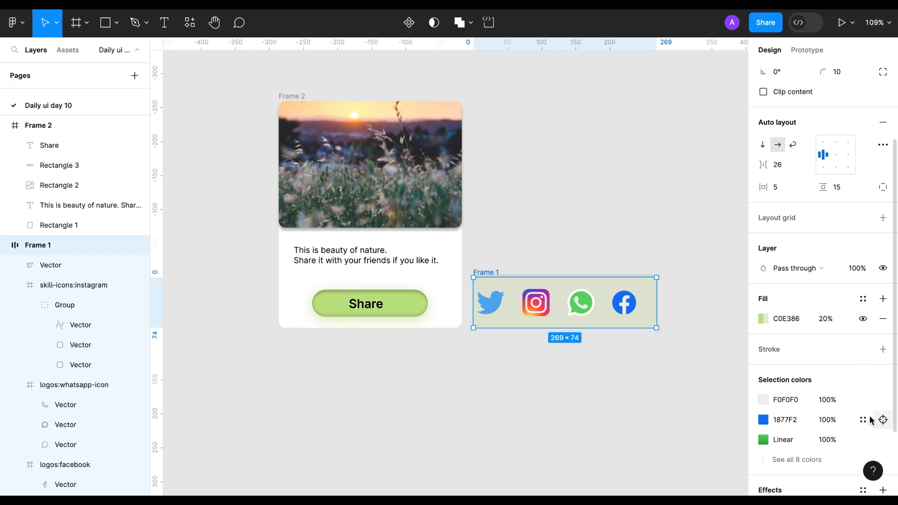
- Add another drop shadow to the icon frame and change its original shadow effect to a background blur
{"action": "scroll", "coordinate": [844, 420], "scroll_direction": "down", "scroll_amount": 2}
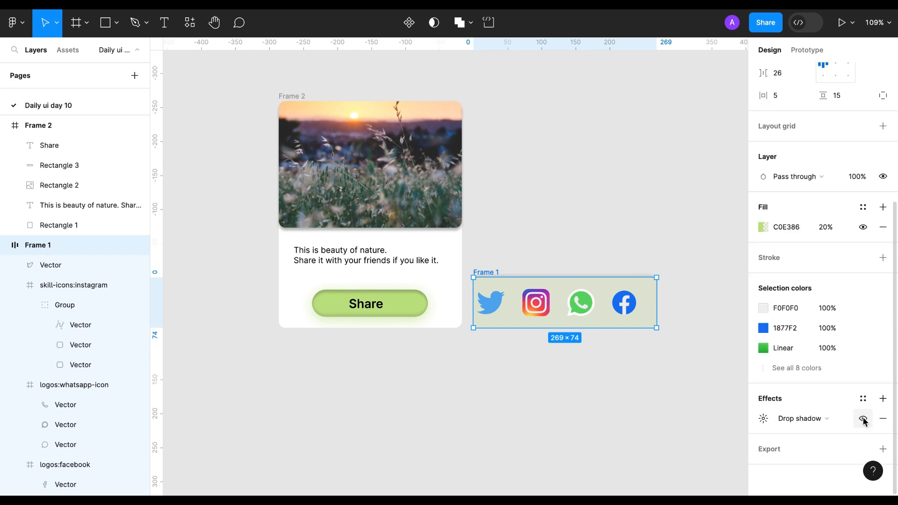
{"action": "left_click", "coordinate": [883, 398]}
{"action": "left_click", "coordinate": [798, 437]}
{"action": "left_click", "coordinate": [802, 454]}
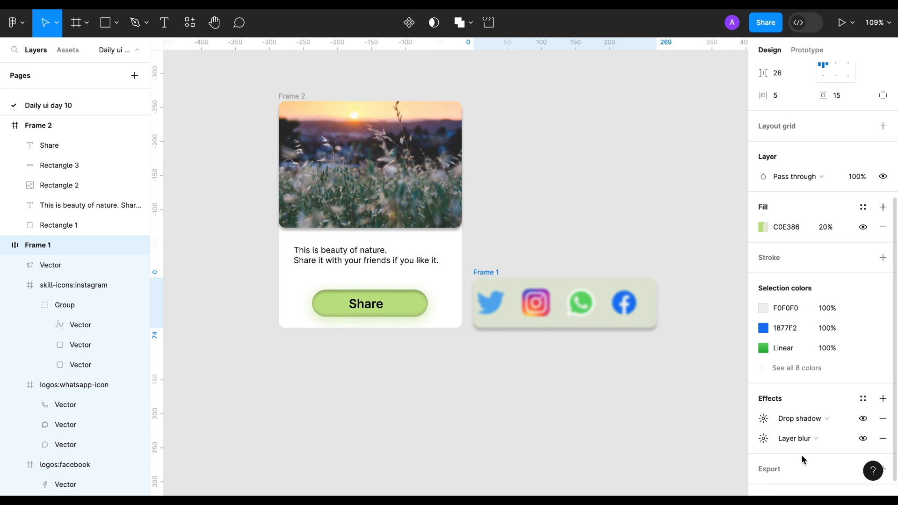
{"action": "left_click", "coordinate": [802, 438]}
{"action": "left_click", "coordinate": [802, 454]}
{"action": "left_click", "coordinate": [600, 423]}
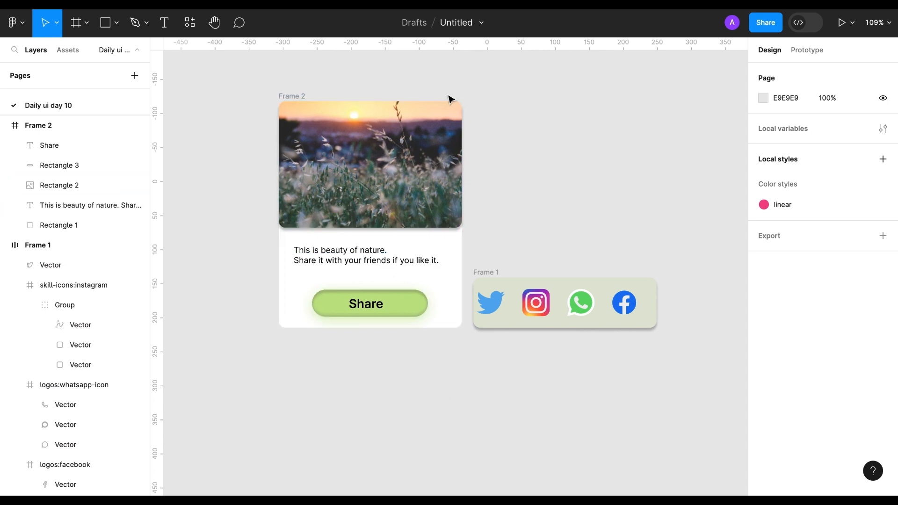
- Preview Flow 1 again, repeatedly opening the restyled icon overlay with the Share button and dismissing it by clicking outside
{"action": "left_click", "coordinate": [806, 49]}
{"action": "left_click", "coordinate": [271, 109]}
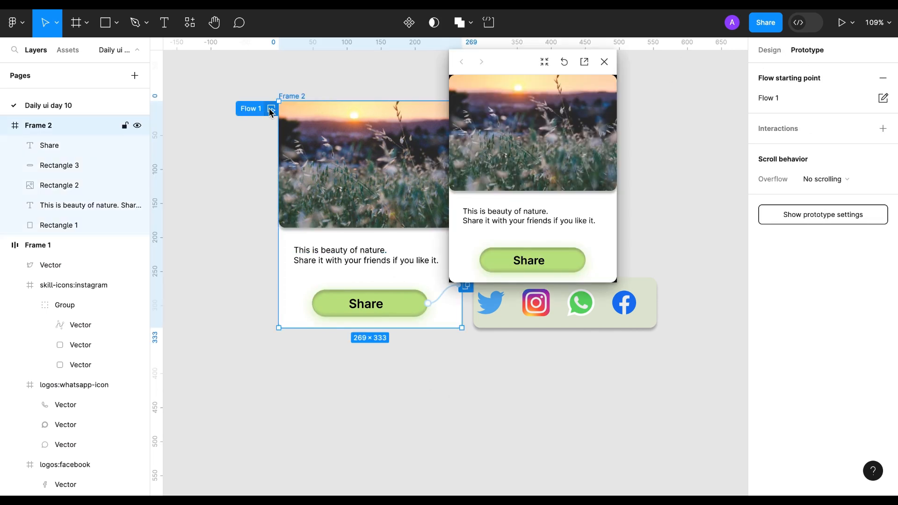
{"action": "left_click", "coordinate": [537, 260]}
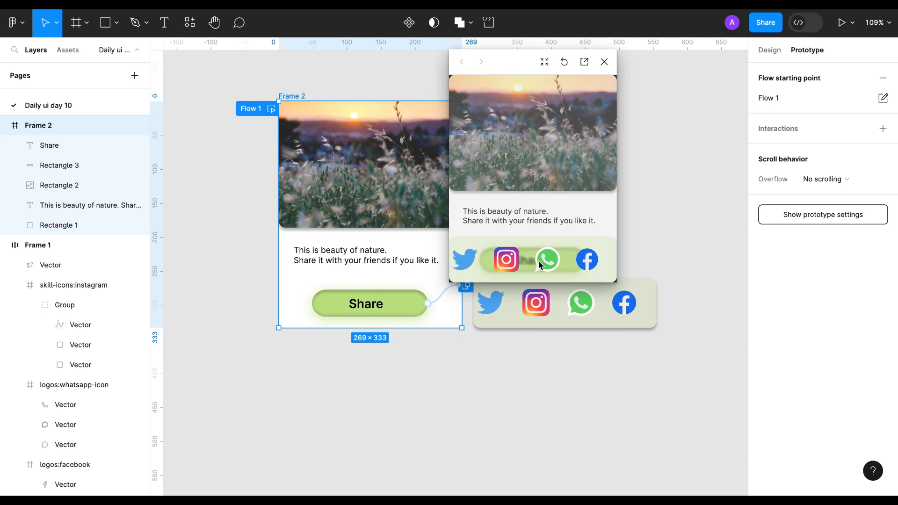
{"action": "left_click", "coordinate": [596, 218]}
{"action": "left_click", "coordinate": [533, 262]}
{"action": "left_click", "coordinate": [590, 207]}
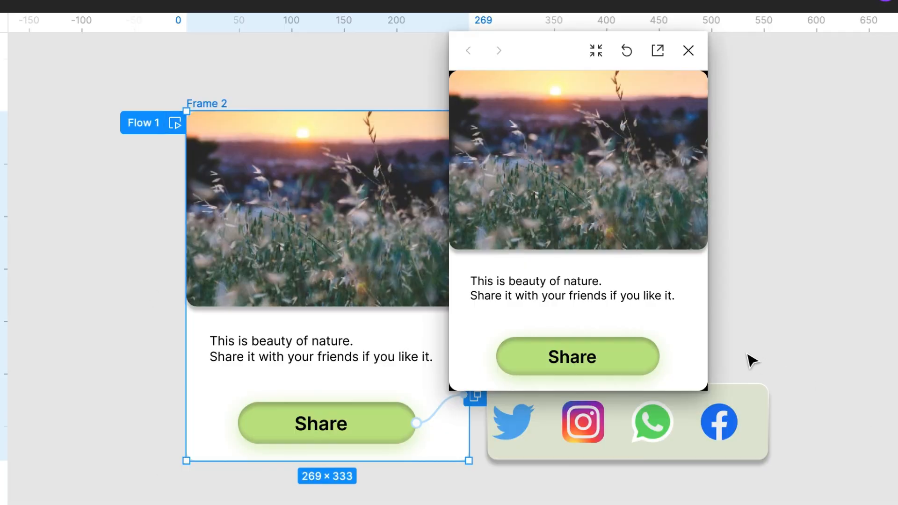
{"action": "left_click", "coordinate": [608, 350]}
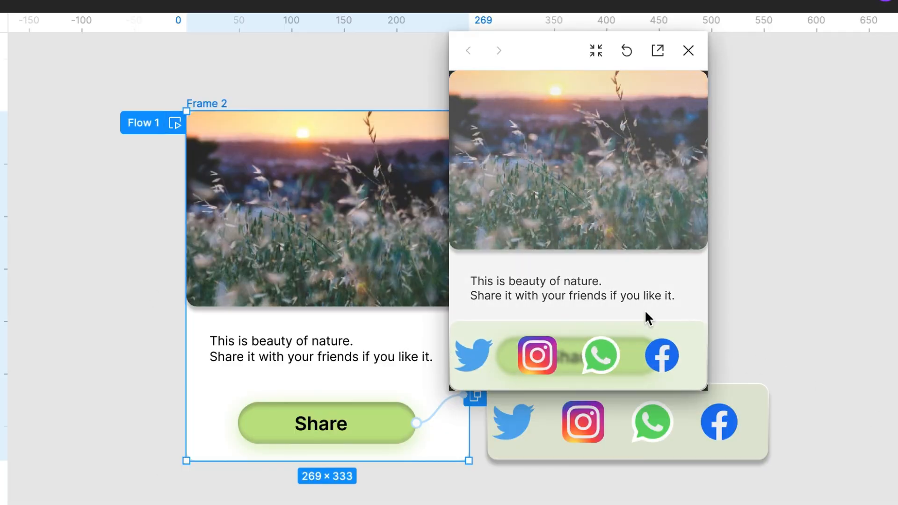
{"action": "left_click", "coordinate": [656, 299]}
{"action": "left_click", "coordinate": [616, 350]}
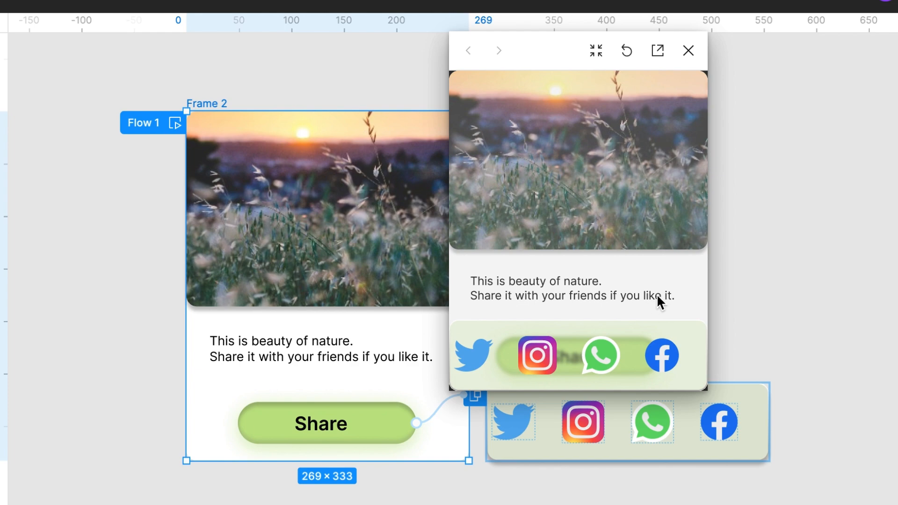
{"action": "left_click", "coordinate": [659, 295]}
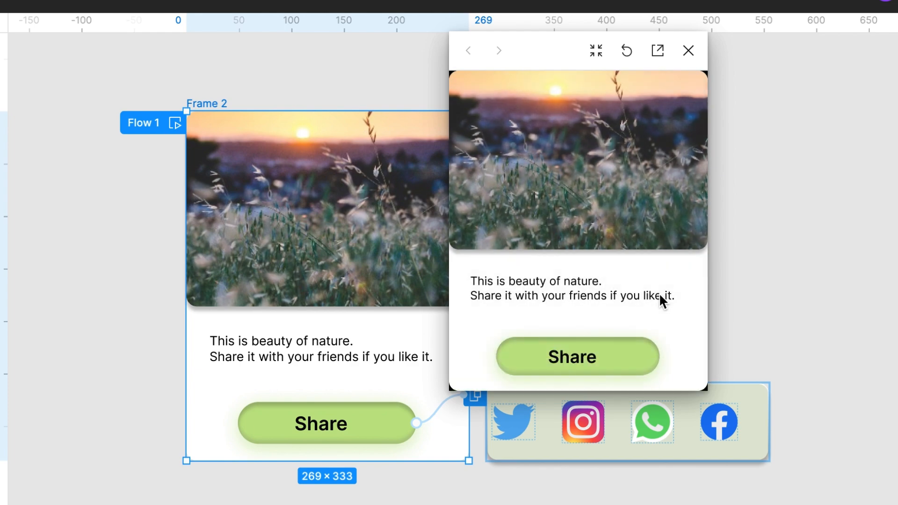